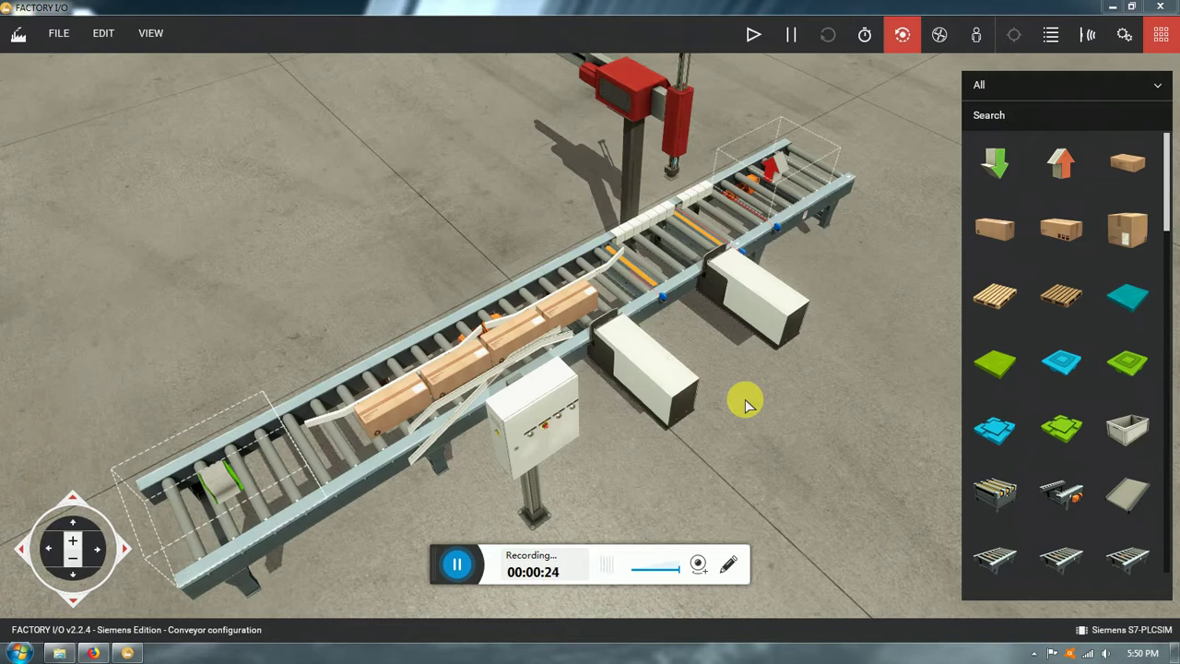
- Examine the conveyor line, picking out the red pick-and-place unit, the two white pushers and the row of boxes
right_drag(716, 308, 762, 274)
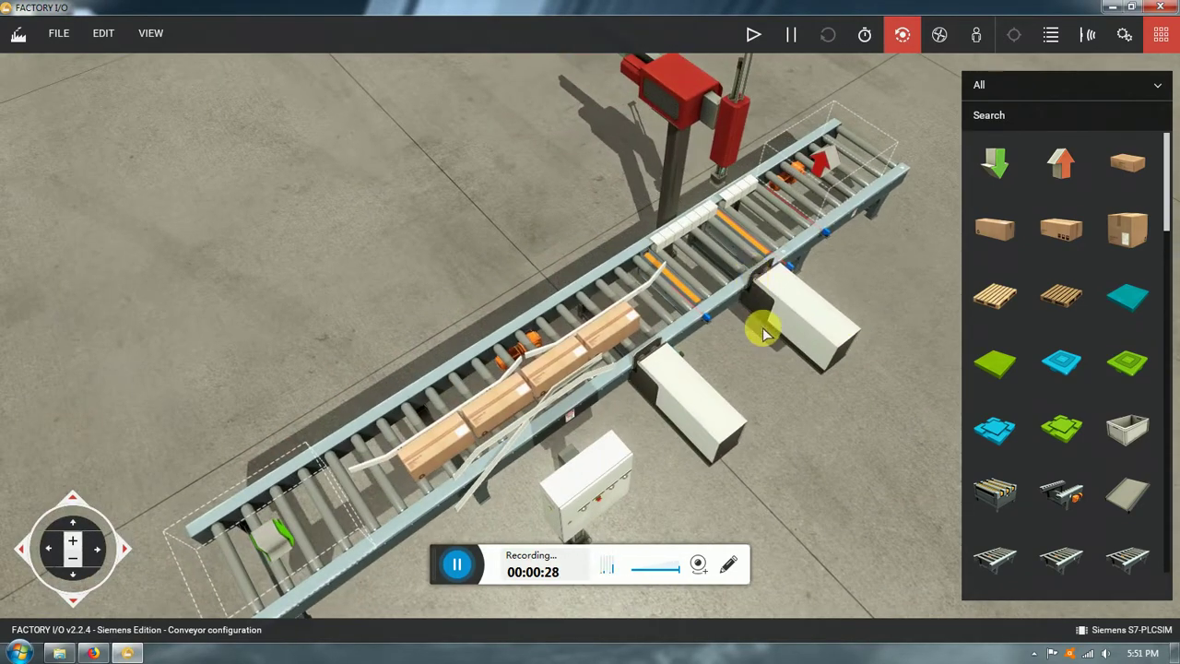
scroll(693, 346, up, 3)
mouse_move(694, 346)
right_down()
mouse_move(769, 314)
mouse_move(781, 380)
mouse_move(743, 376)
mouse_move(693, 342)
right_up()
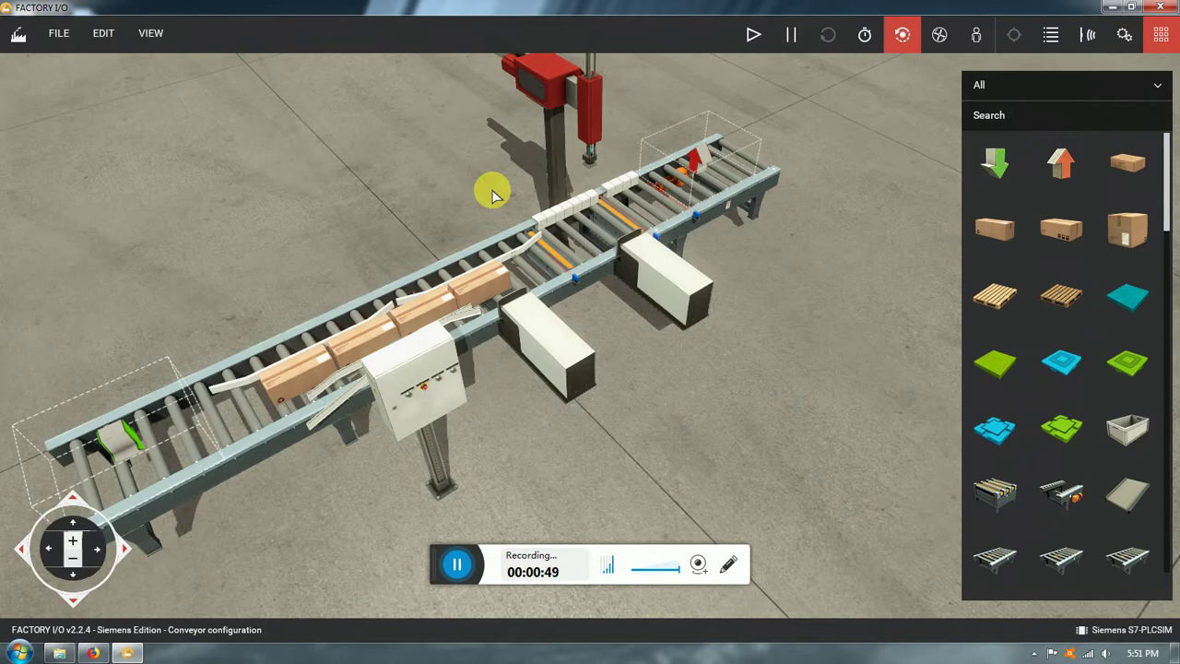
click(577, 94)
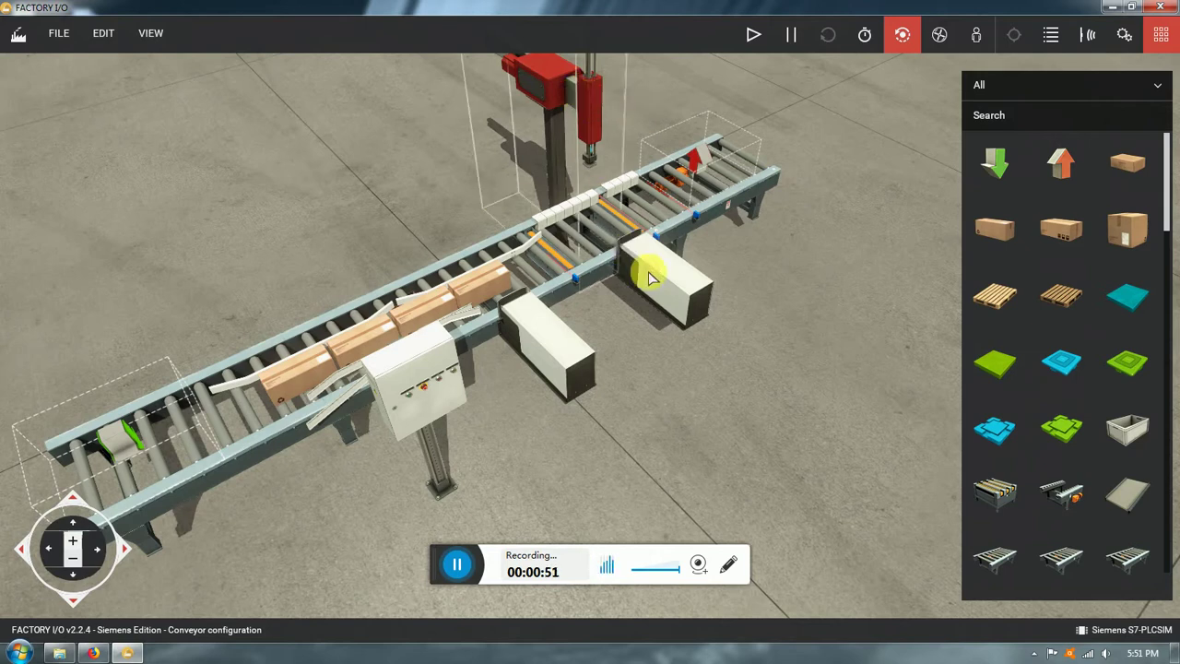
click(664, 295)
click(548, 342)
right_drag(553, 430, 528, 419)
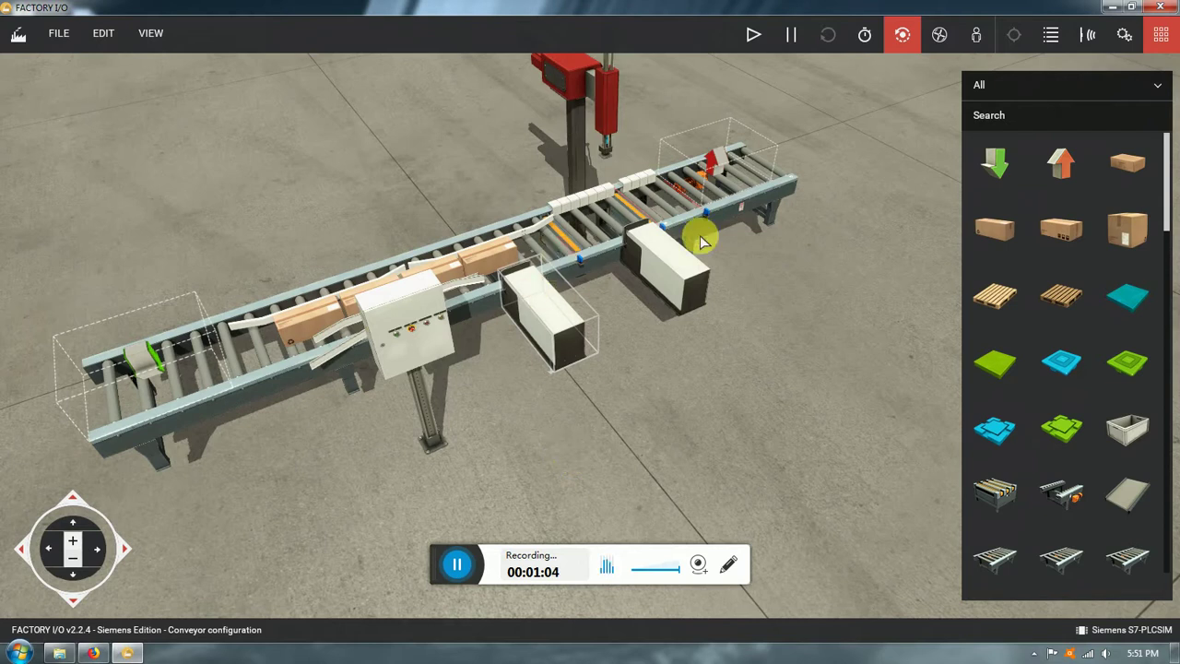
middle_drag(538, 272, 471, 288)
right_drag(472, 290, 525, 314)
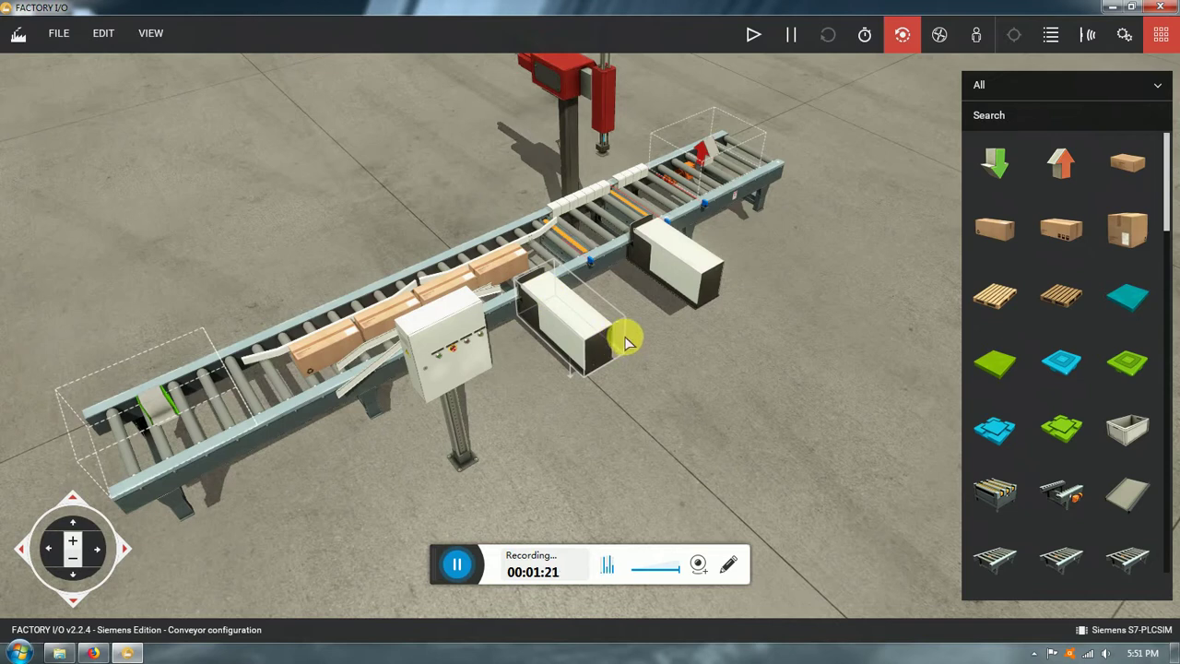
right_drag(626, 341, 666, 371)
right_drag(666, 238, 597, 322)
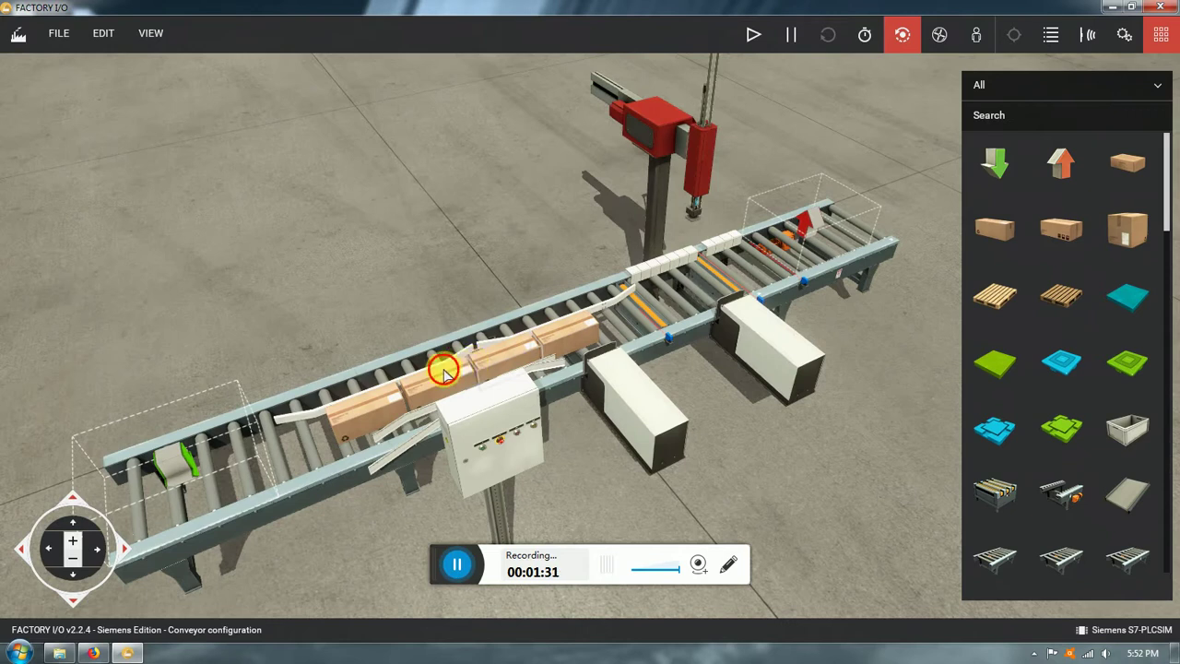
click(394, 403)
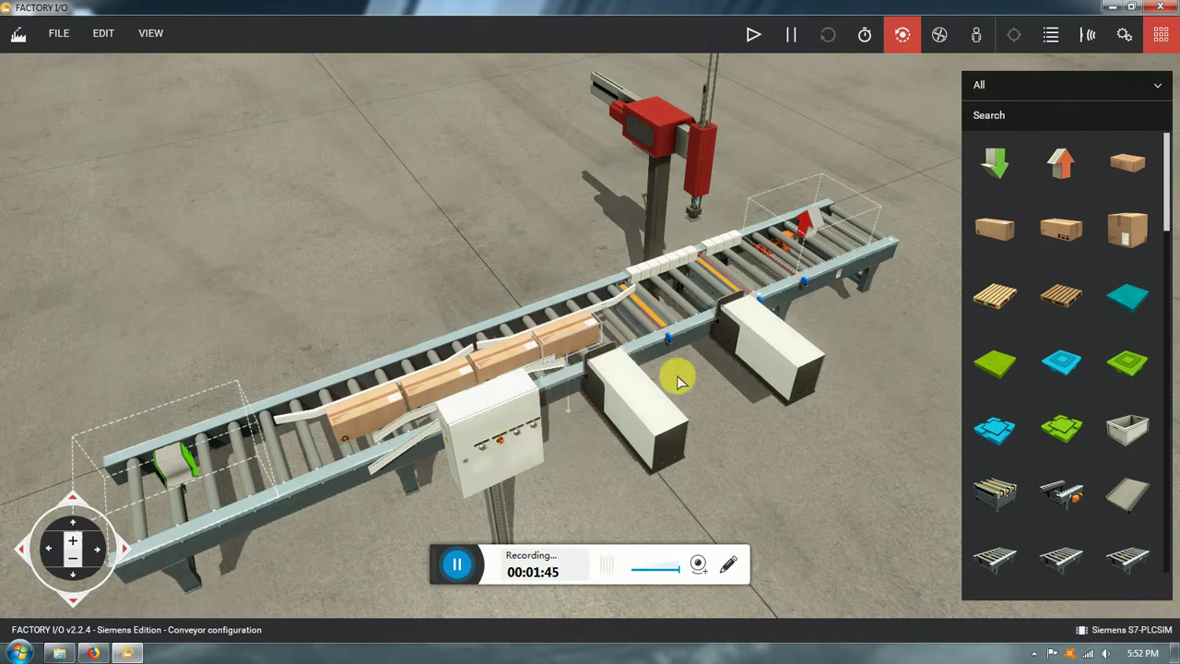
middle_drag(697, 391, 683, 369)
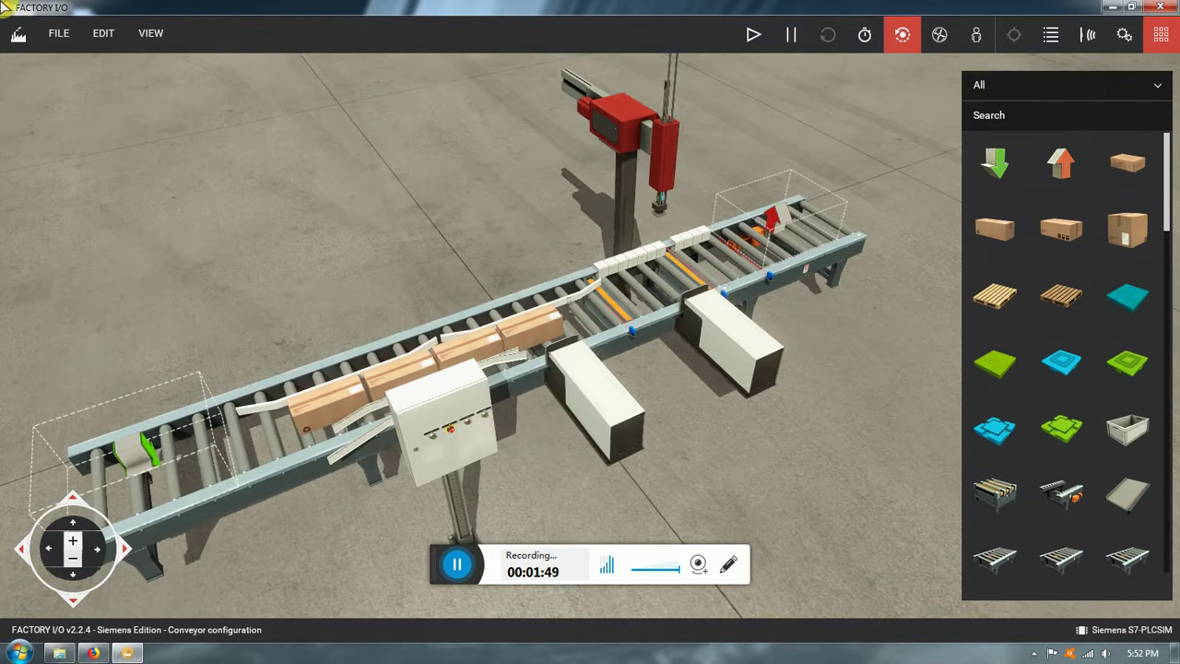
- Browse the parts palette through the conveyors, sensors and operator controls
scroll(1034, 236, down, 6)
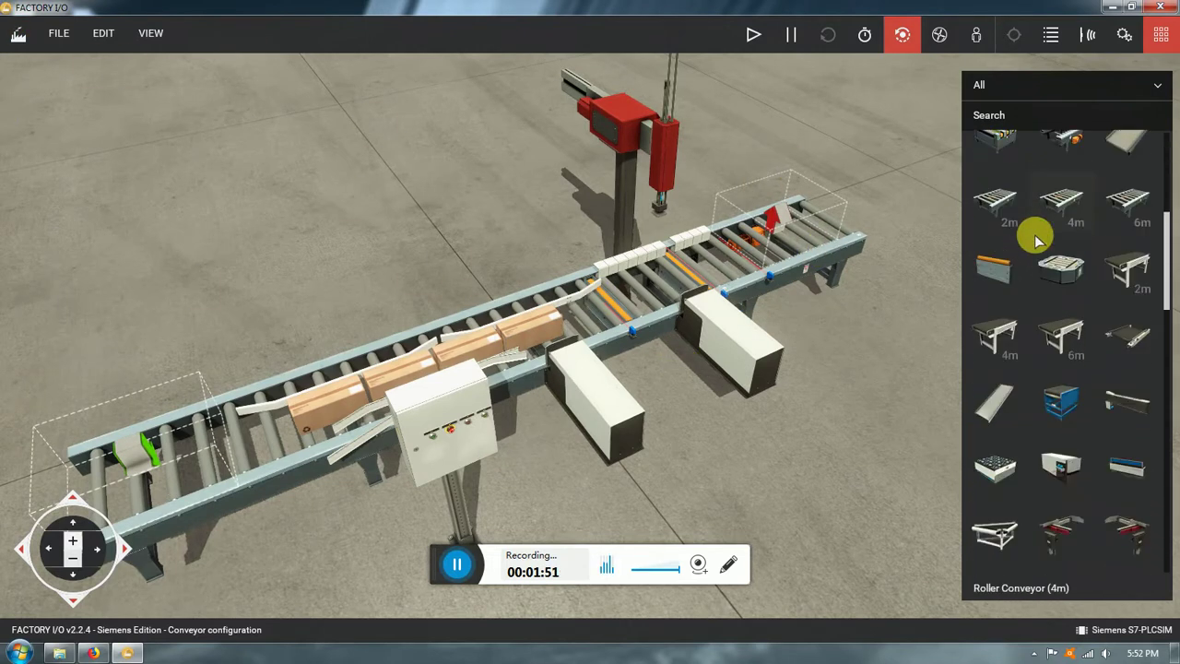
scroll(1040, 414, down, 5)
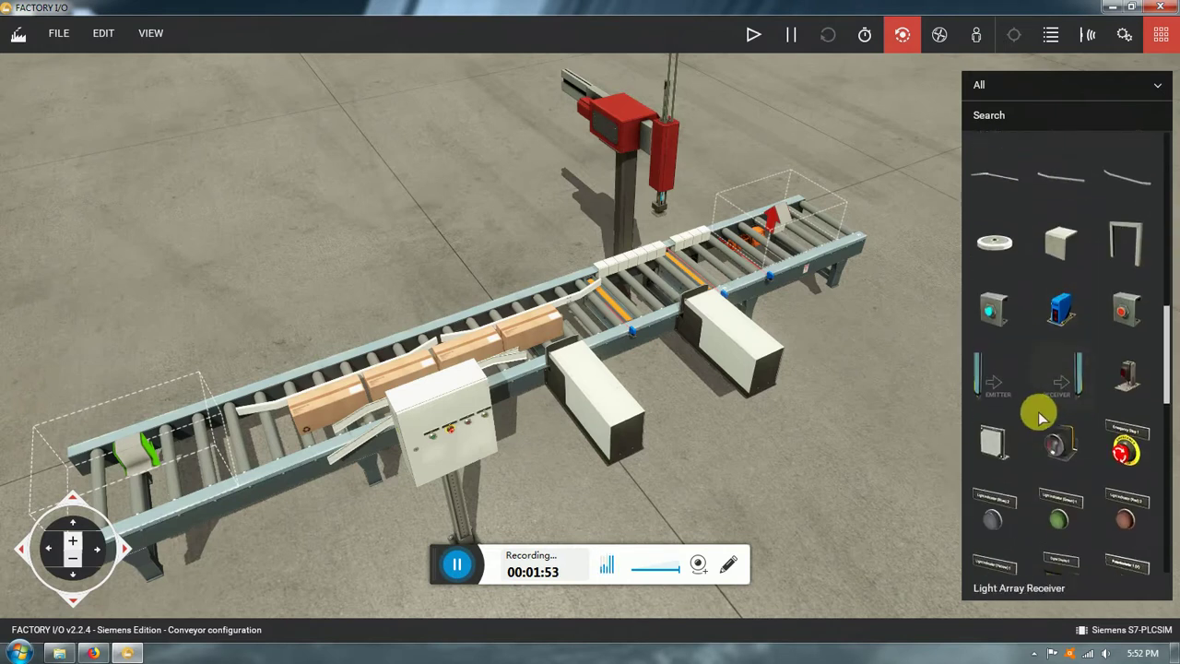
scroll(1042, 414, up, 9)
scroll(1054, 400, down, 9)
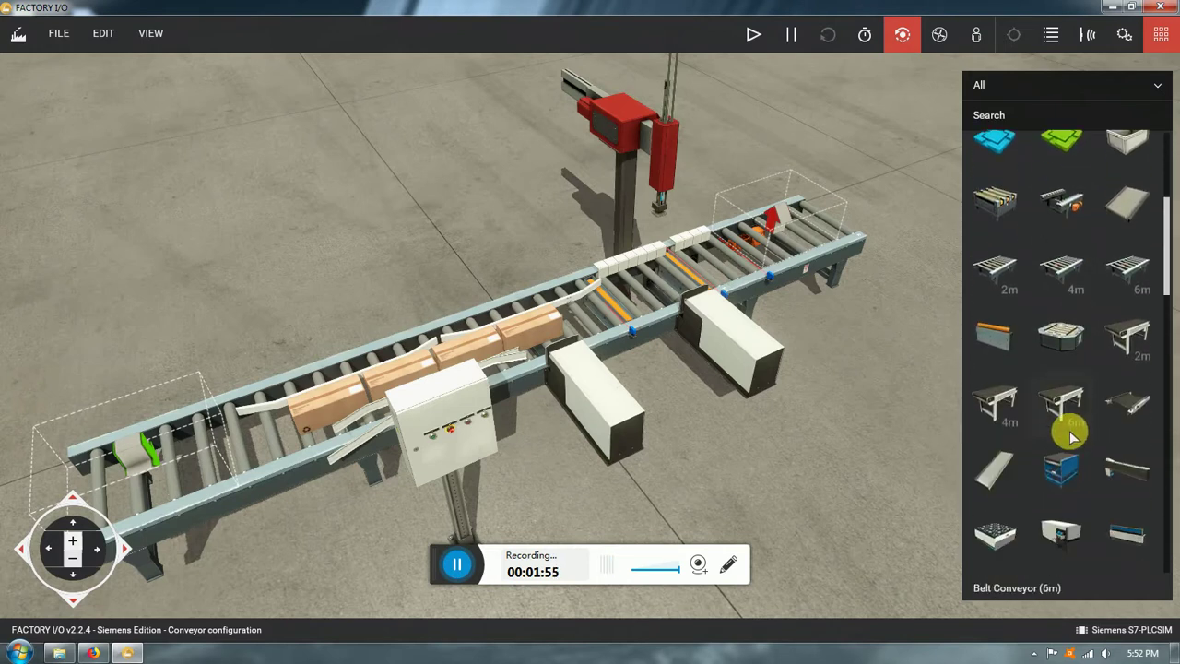
- Inspect the line from several angles, selecting boxes in the row and closing in on the guide rails beside the first pusher
right_drag(815, 400, 654, 457)
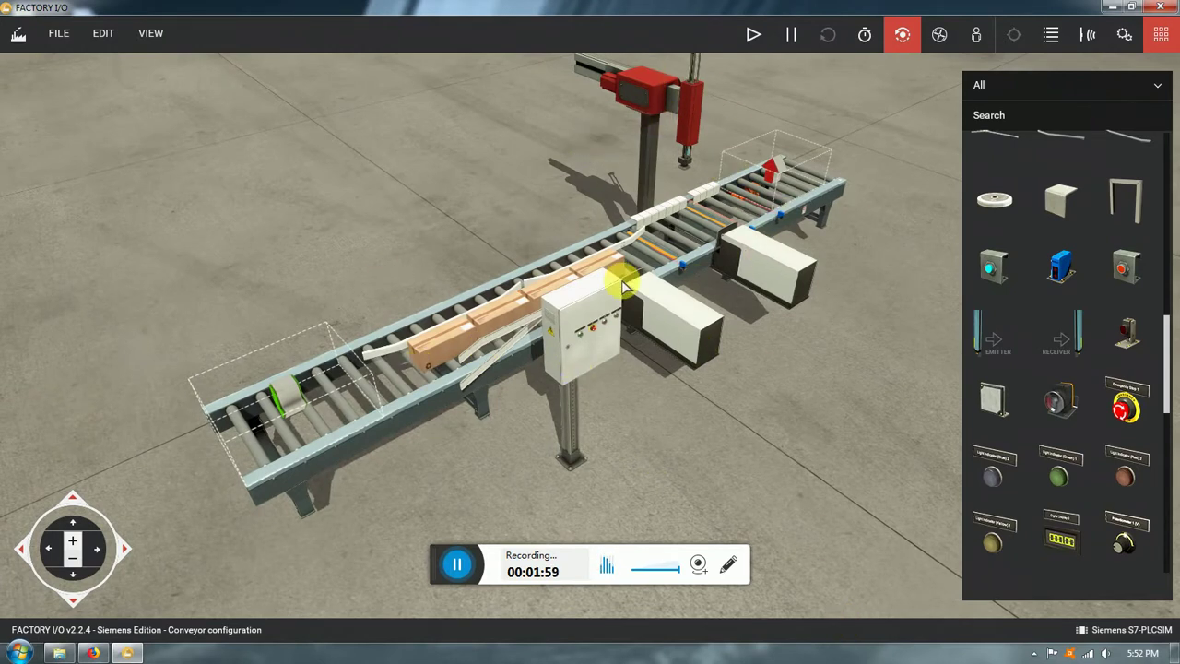
right_drag(768, 299, 746, 246)
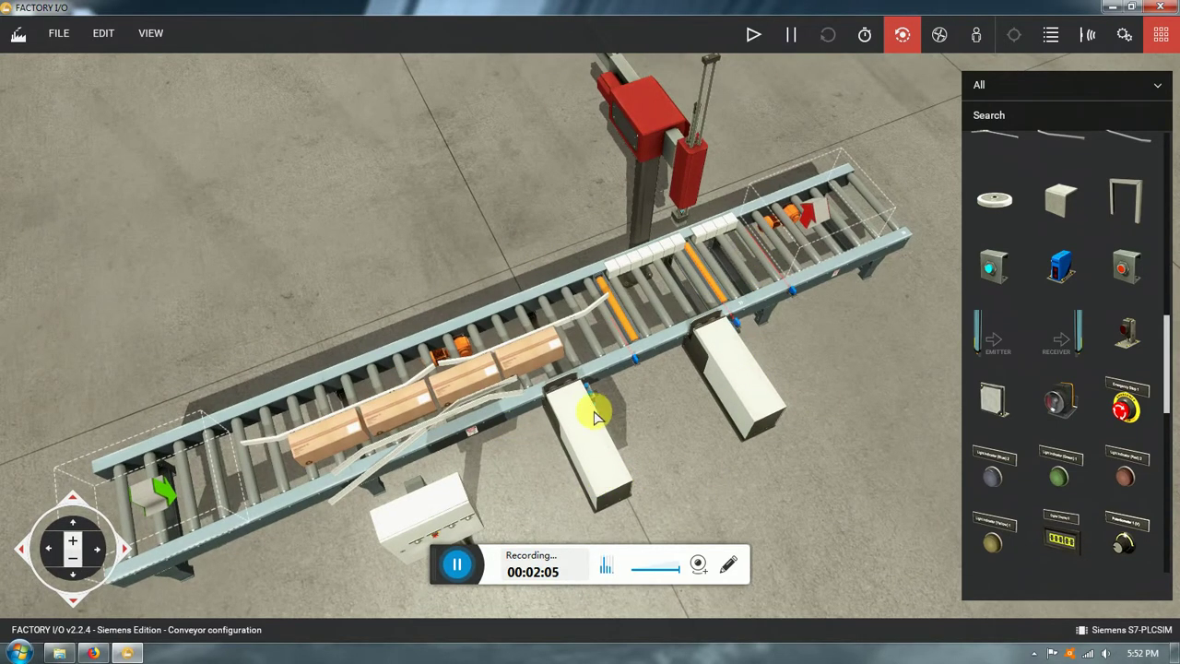
right_drag(716, 421, 673, 401)
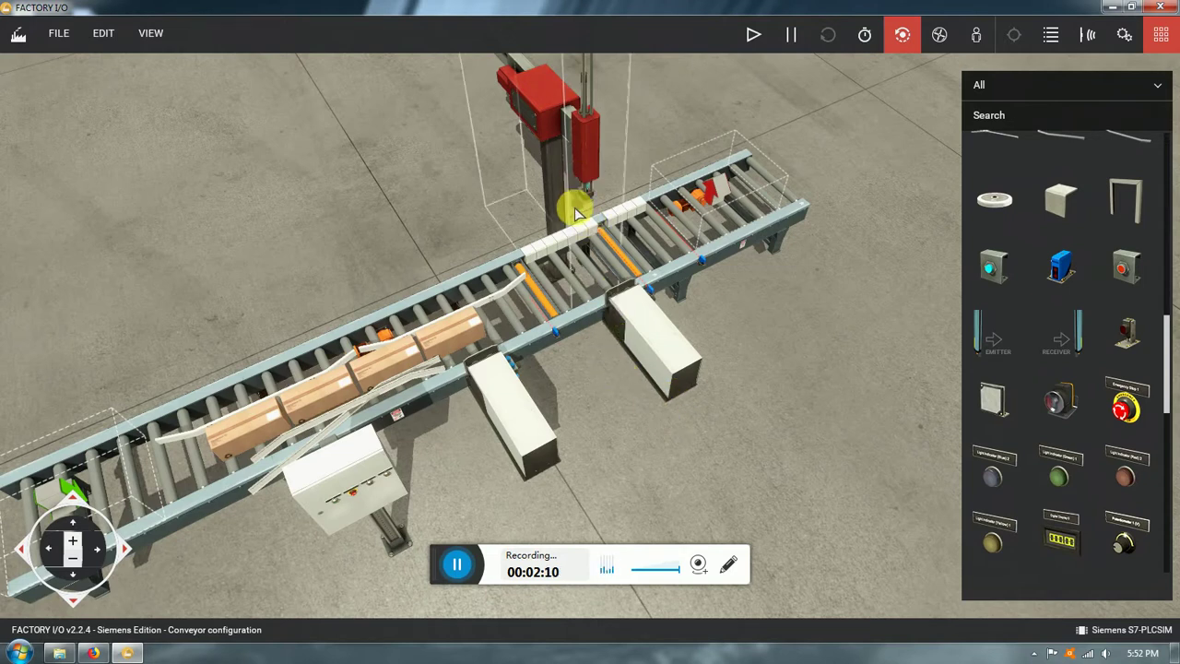
right_drag(547, 271, 682, 316)
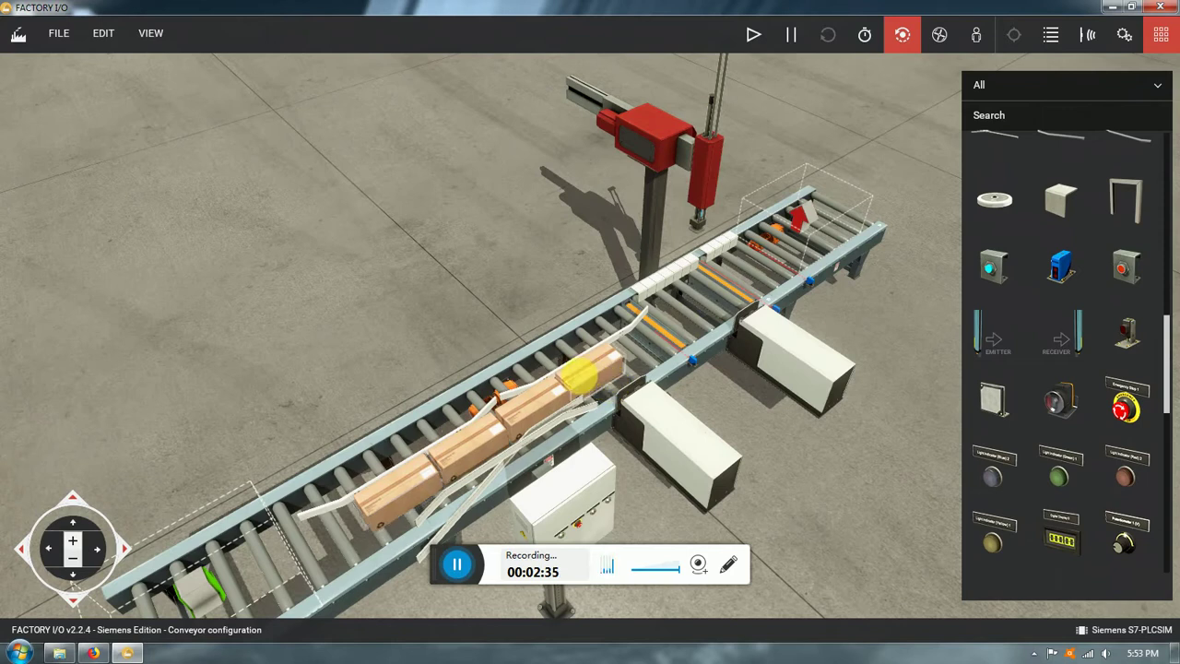
click(476, 438)
click(422, 473)
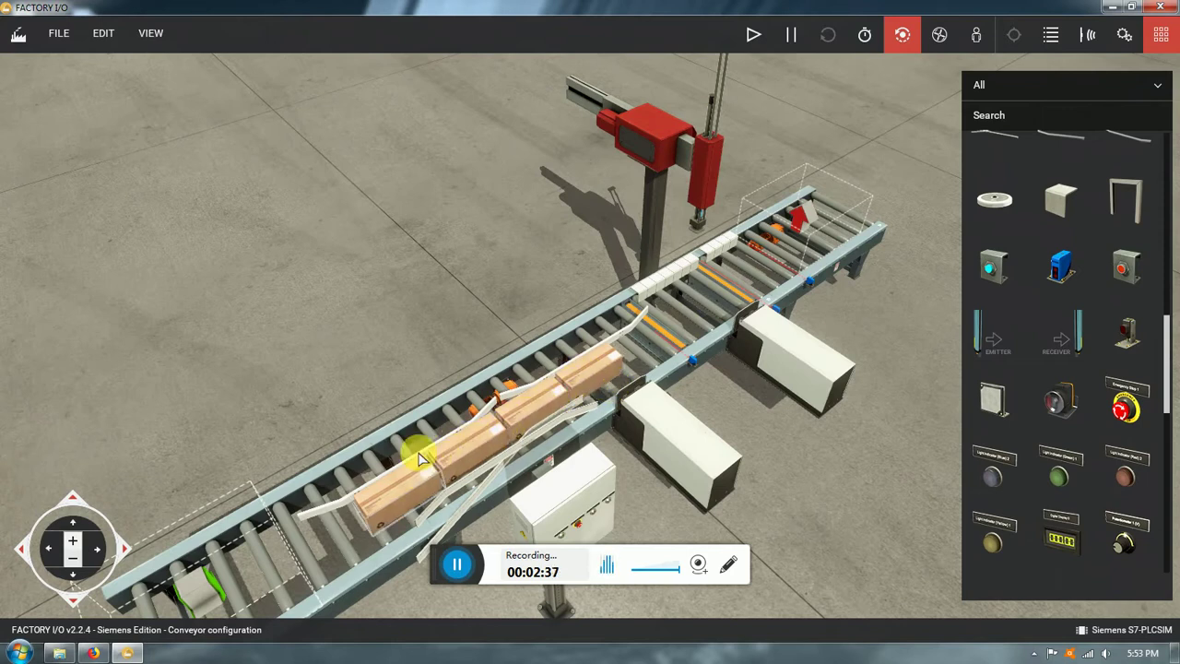
middle_drag(534, 383, 501, 318)
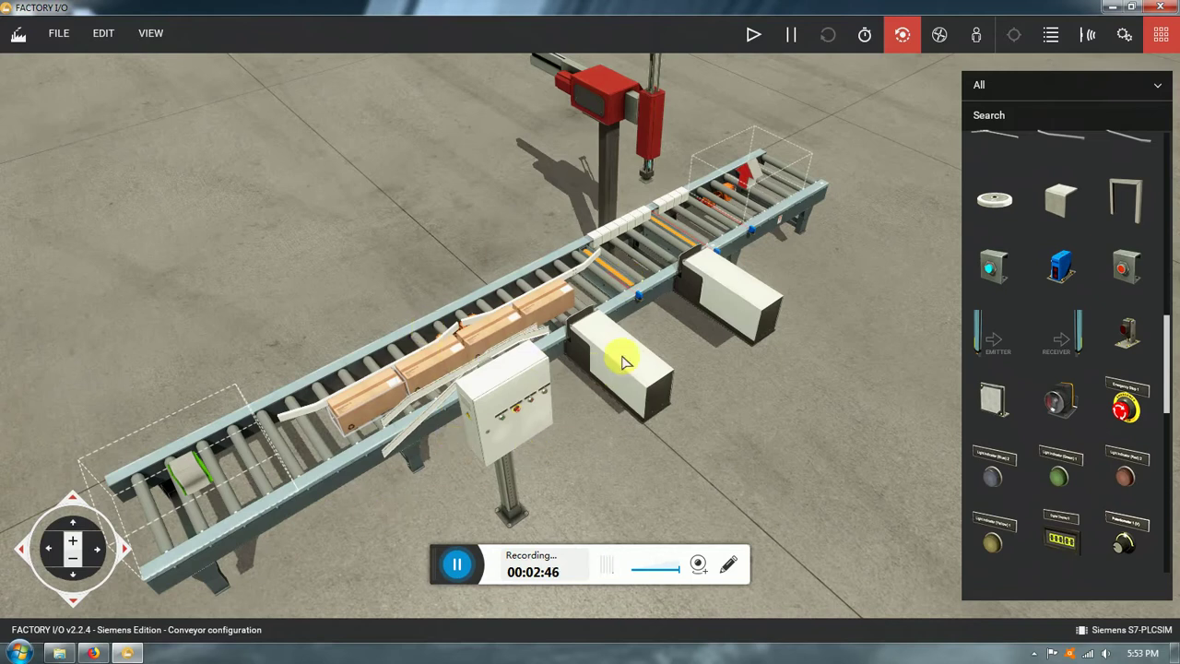
right_drag(561, 334, 503, 384)
scroll(504, 384, up, 5)
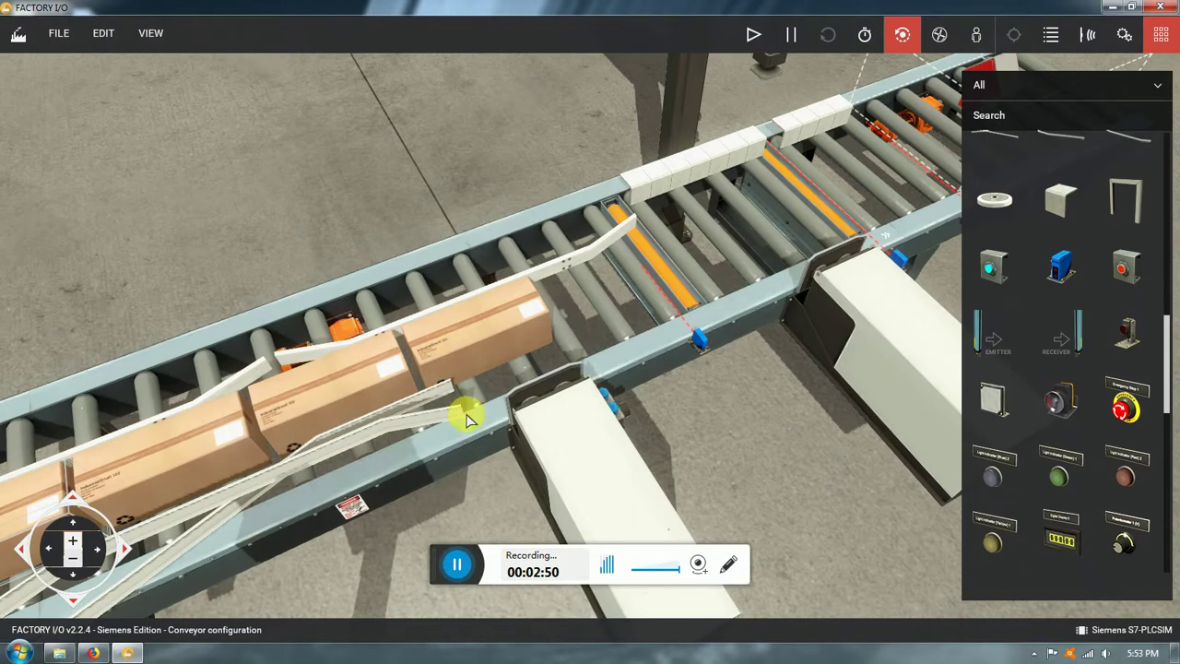
- Run the simulation, examine the printed text on the lead box up close, and stop the simulation
click(753, 34)
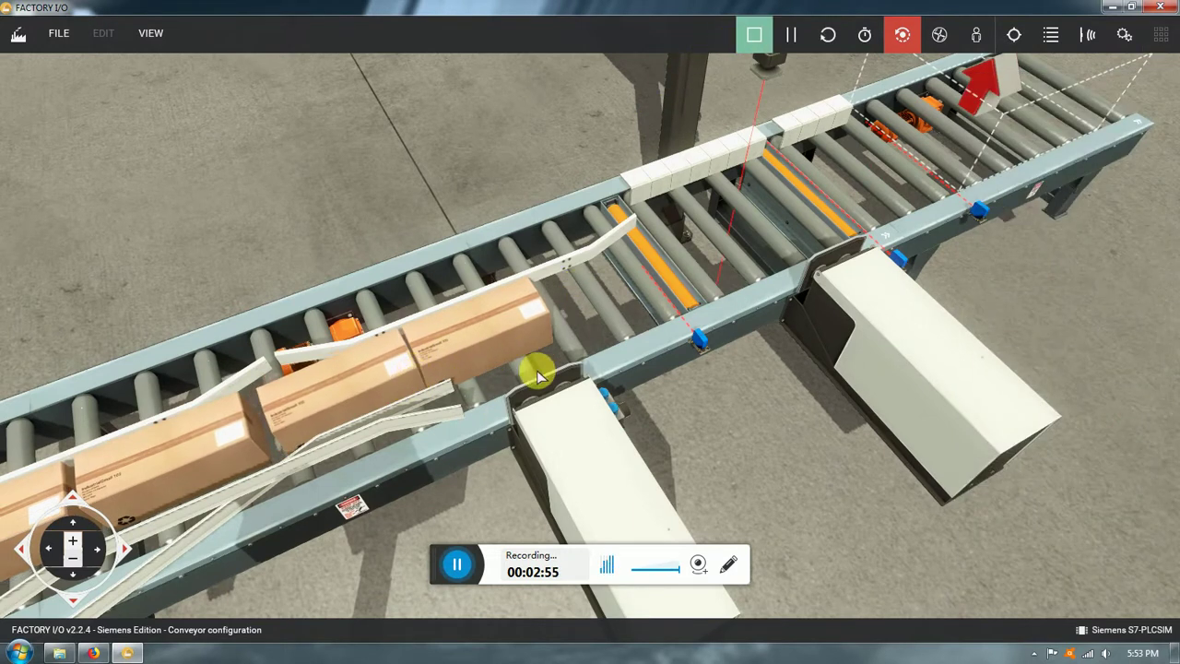
scroll(412, 368, up, 6)
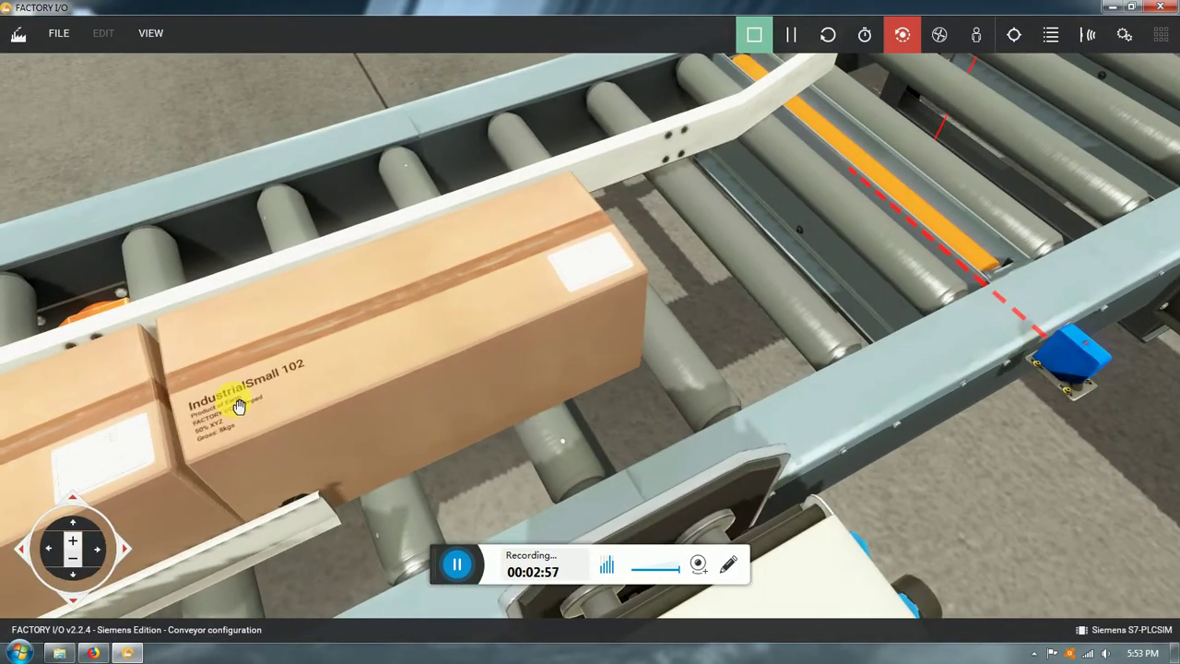
scroll(395, 387, down, 3)
scroll(400, 390, down, 5)
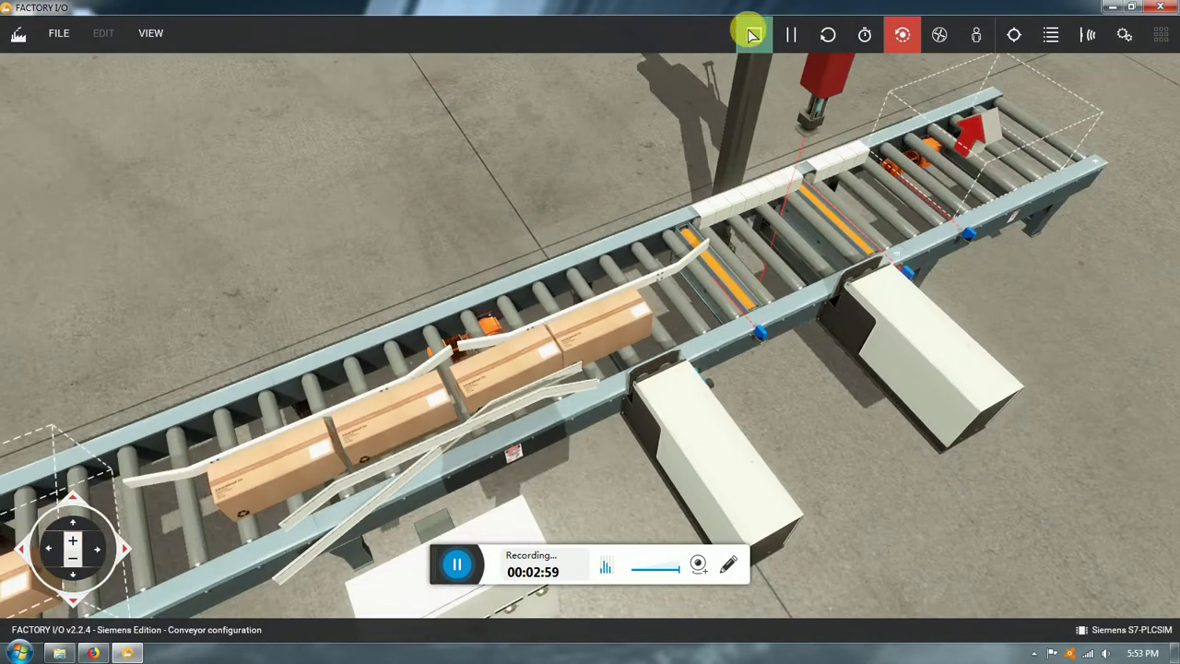
click(752, 33)
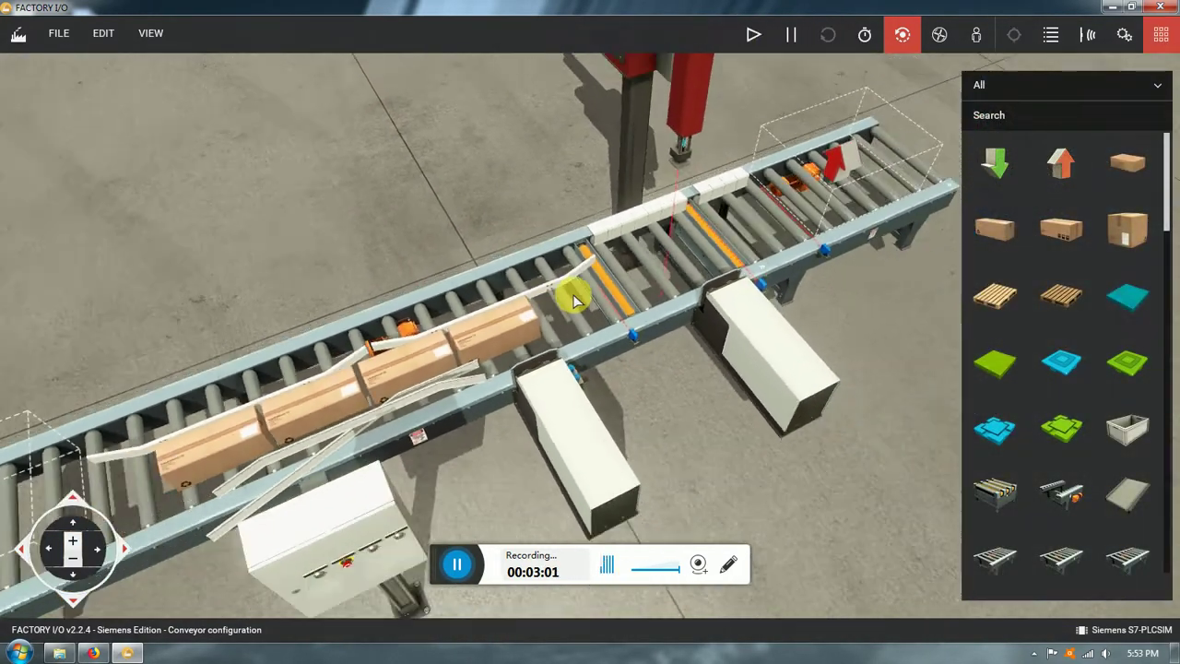
- Examine the layout from above, selecting the second pusher and the guide rail alongside the boxes
scroll(573, 299, down, 2)
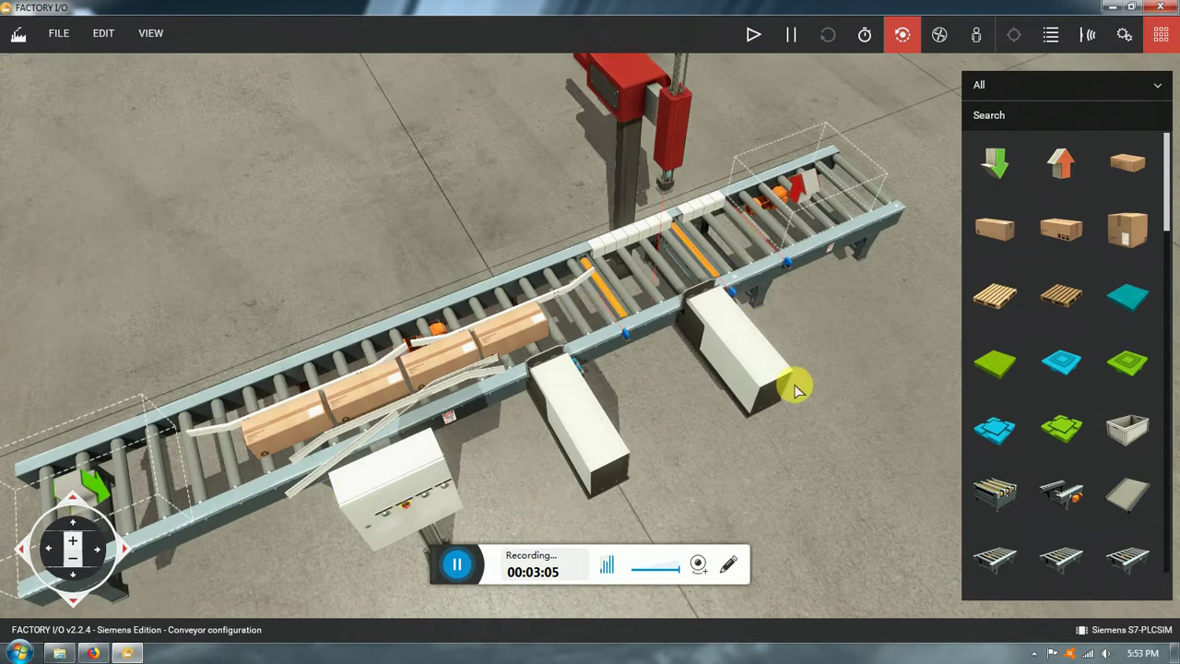
middle_drag(795, 413, 862, 335)
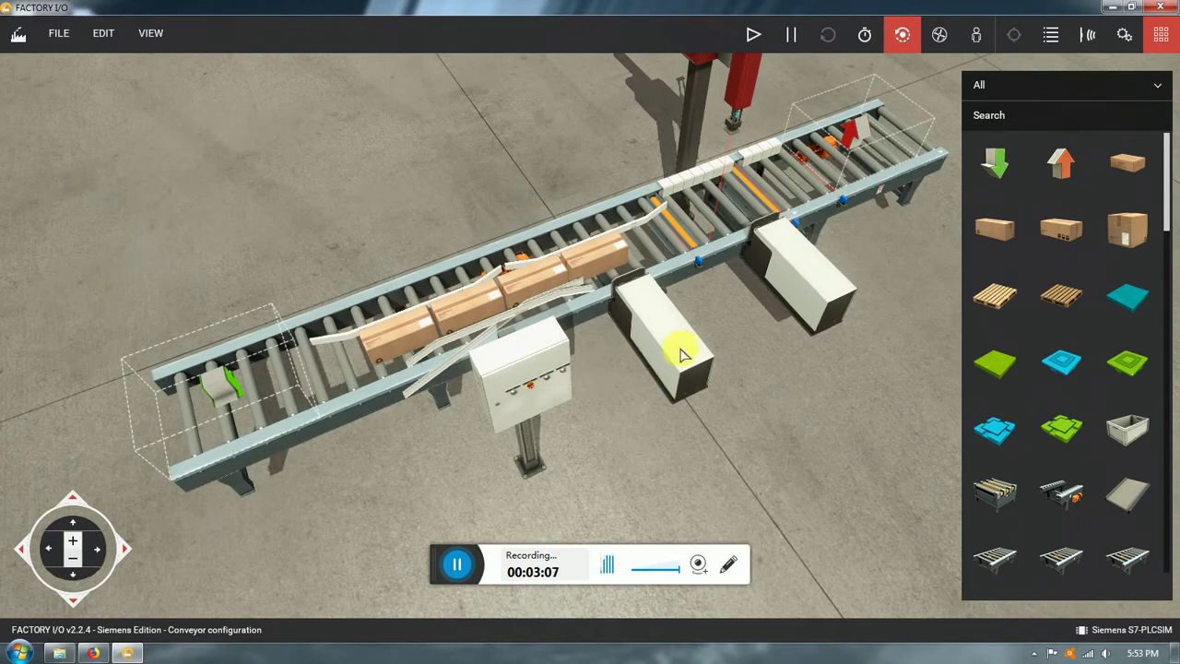
right_drag(756, 311, 567, 466)
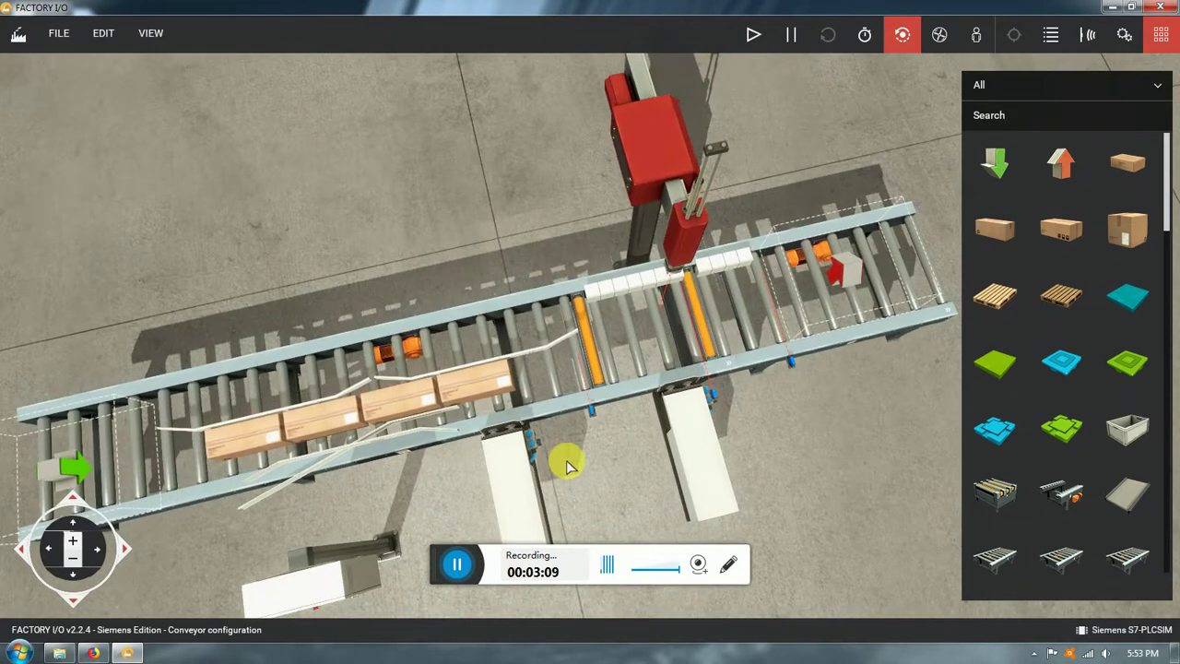
click(677, 417)
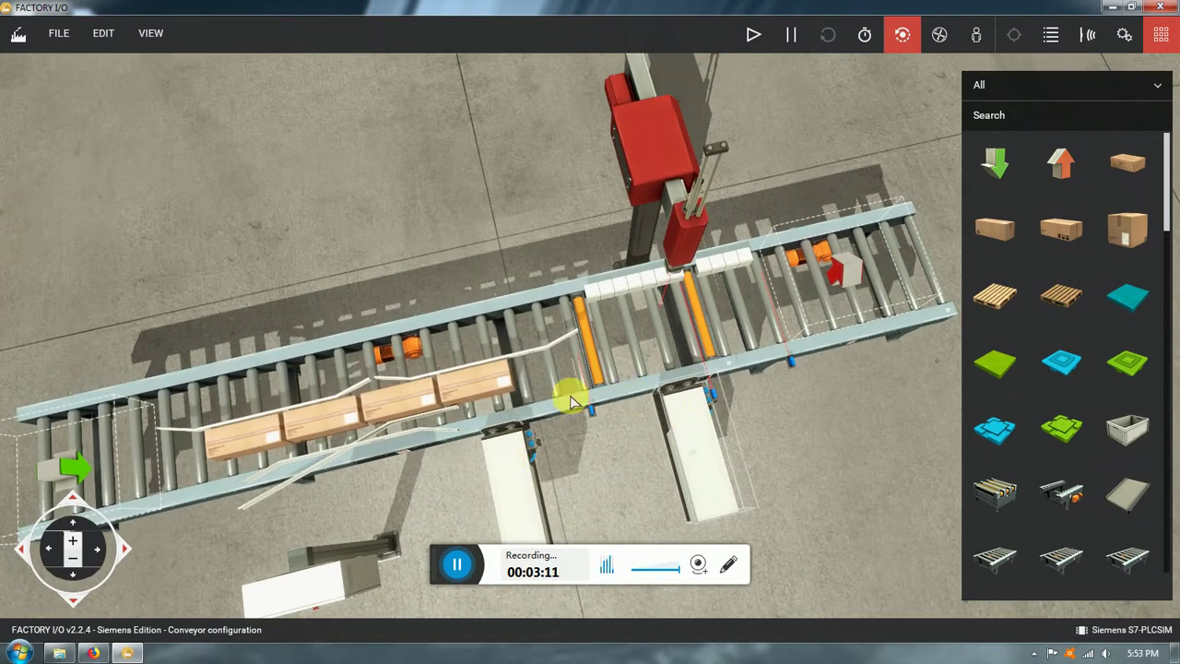
click(479, 383)
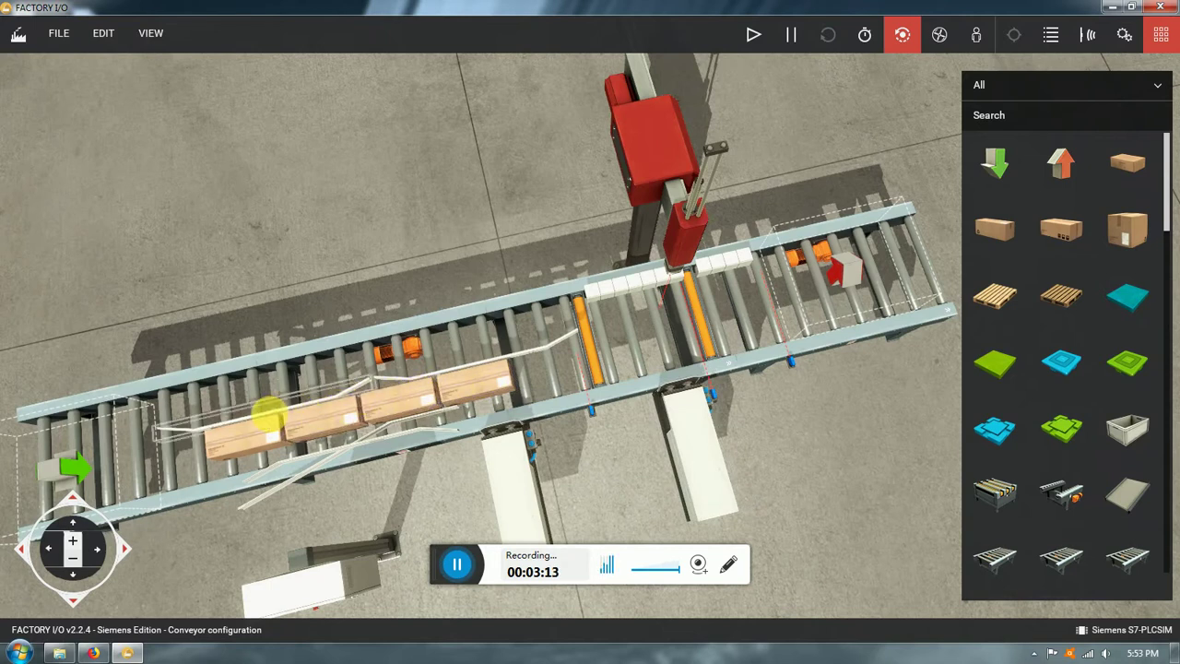
right_drag(683, 406, 590, 157)
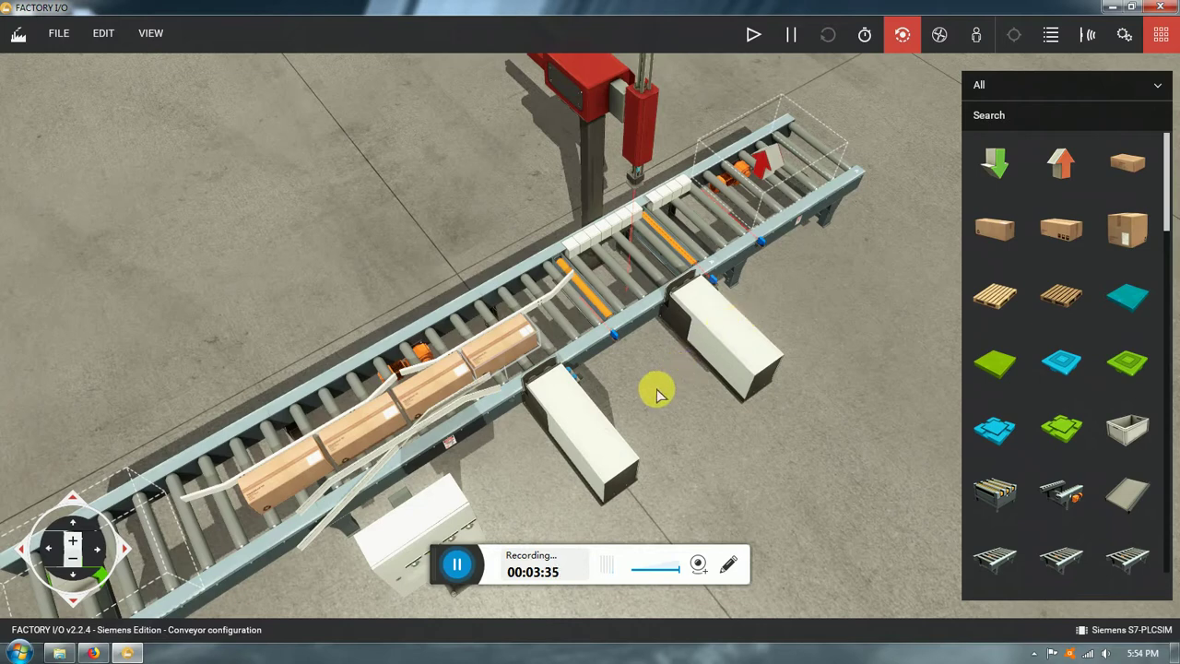
- Examine the orange stop blades, the blue sensors and the pusher positions along the conveyor from overhead
right_drag(656, 390, 302, 433)
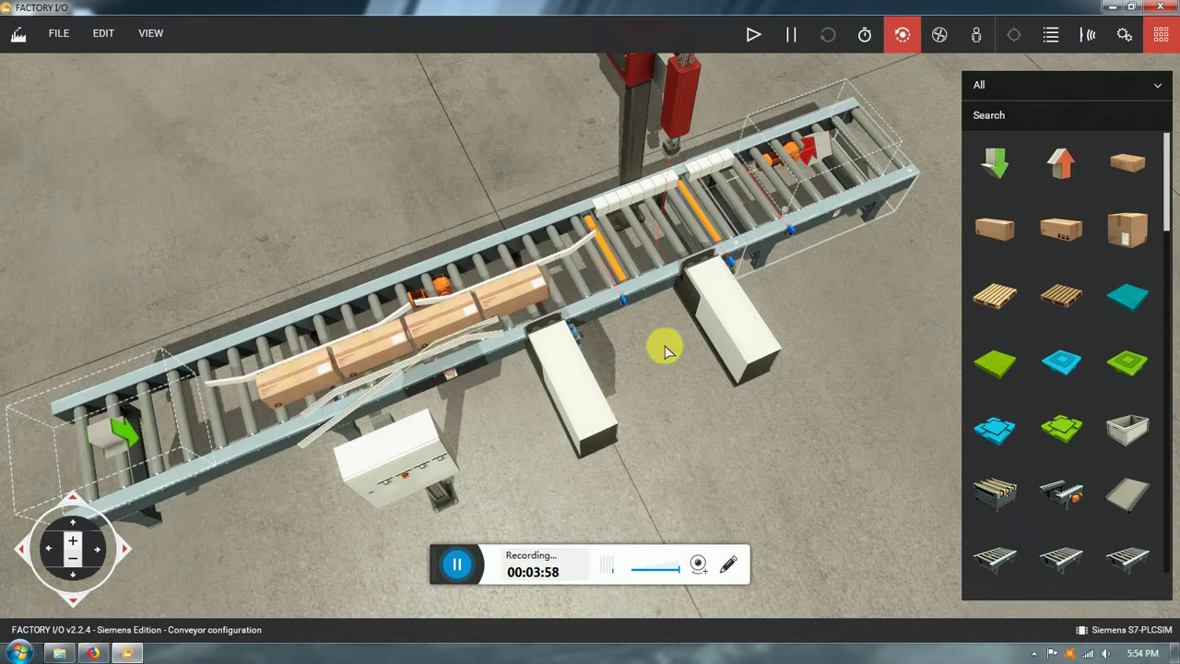
middle_drag(666, 345, 658, 349)
right_drag(657, 349, 647, 354)
right_drag(728, 296, 673, 372)
right_drag(849, 319, 849, 354)
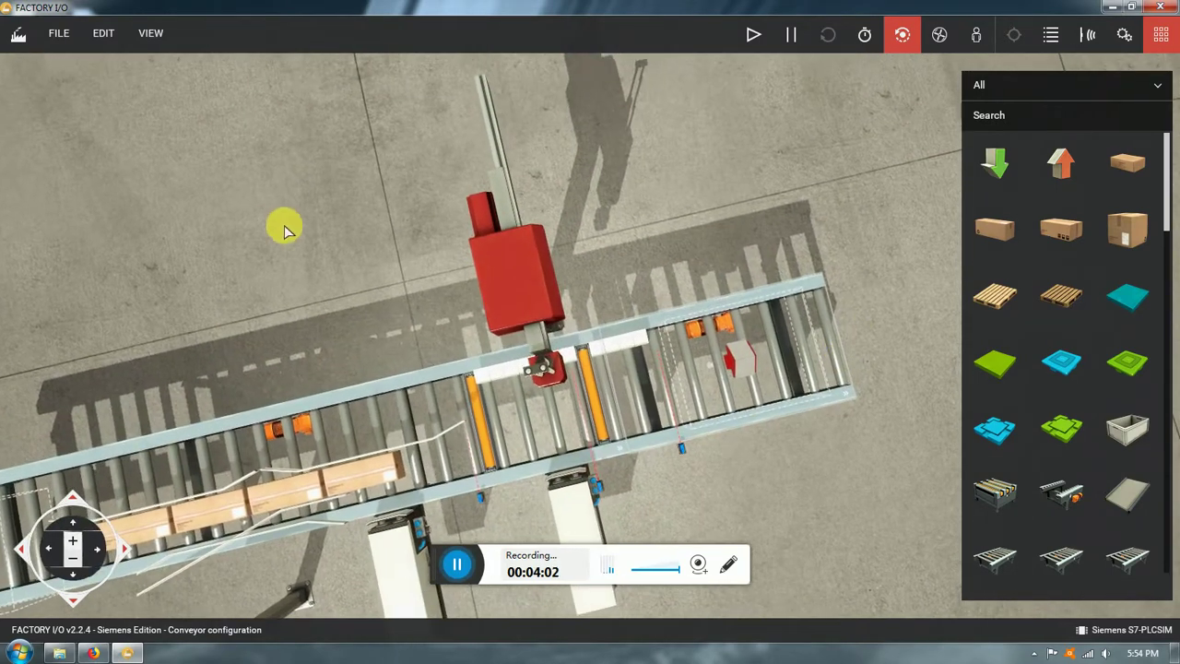
right_drag(285, 228, 310, 237)
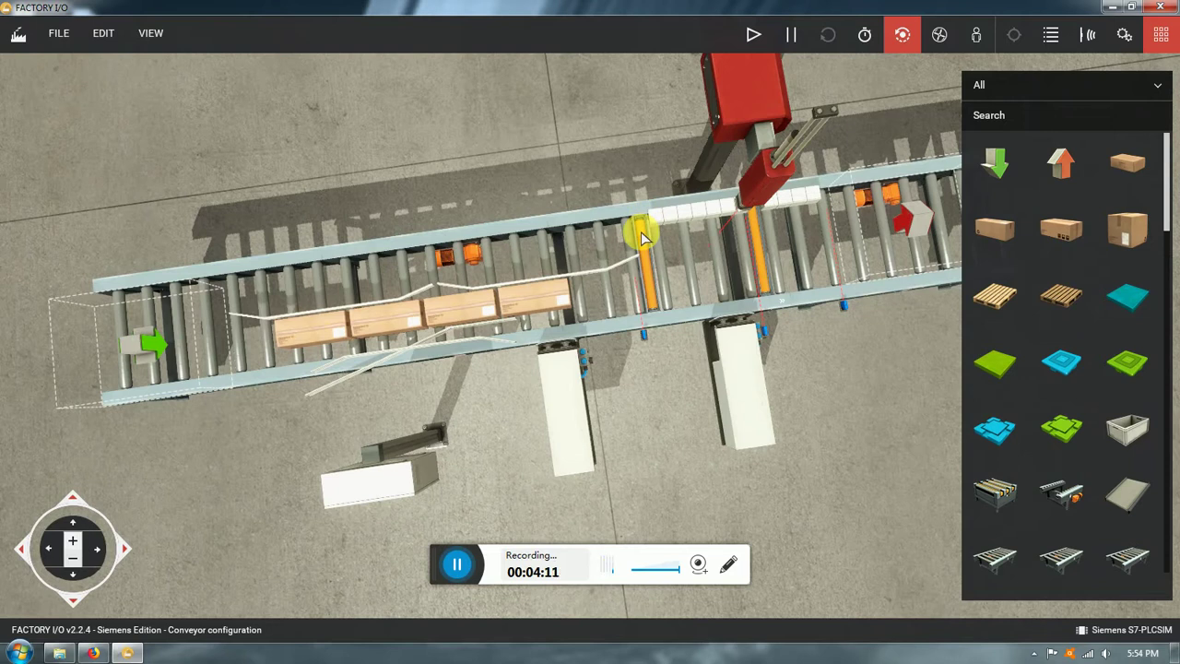
middle_drag(668, 277, 619, 298)
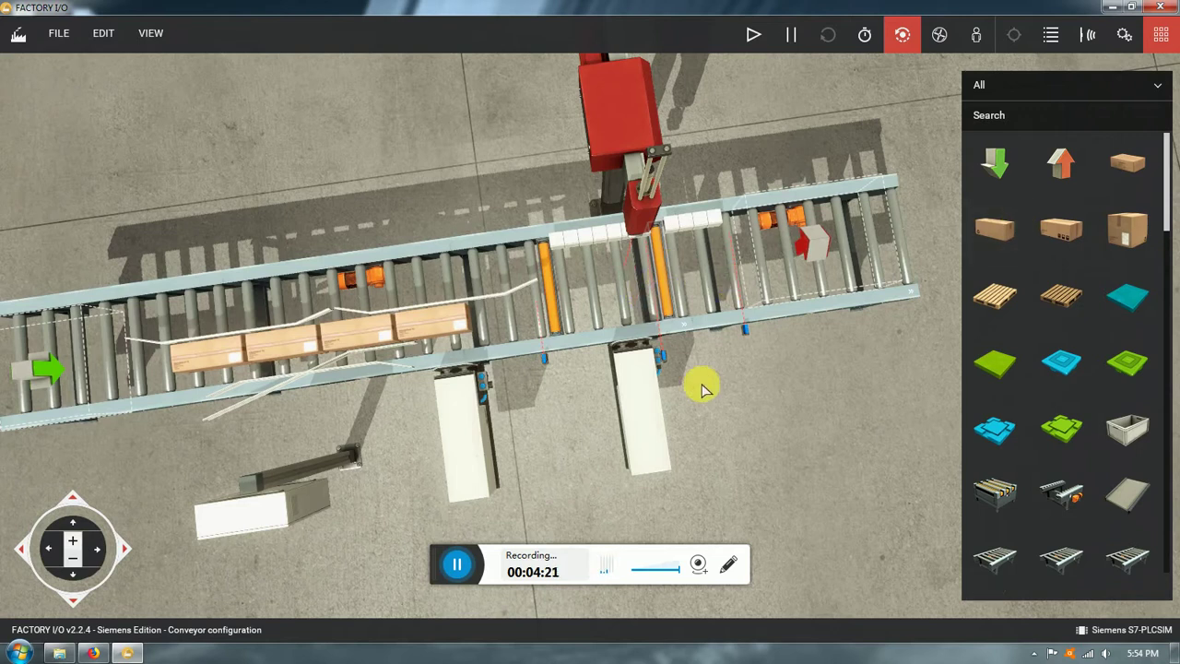
middle_drag(273, 368, 322, 357)
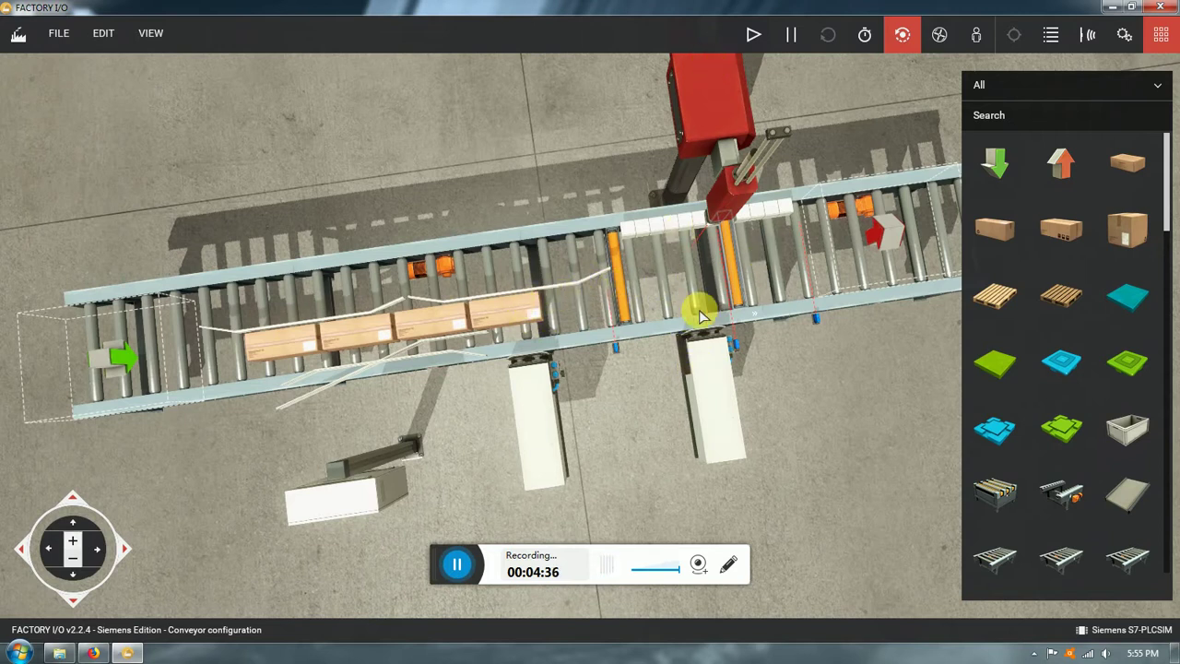
right_drag(699, 316, 603, 271)
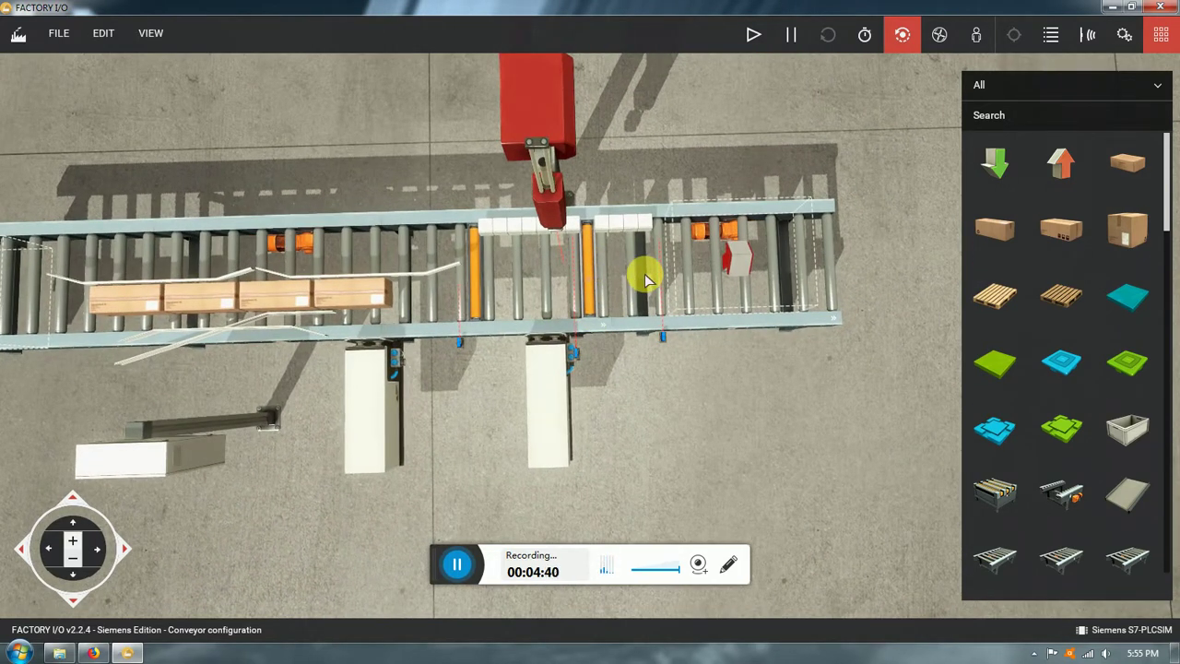
middle_drag(700, 344, 793, 309)
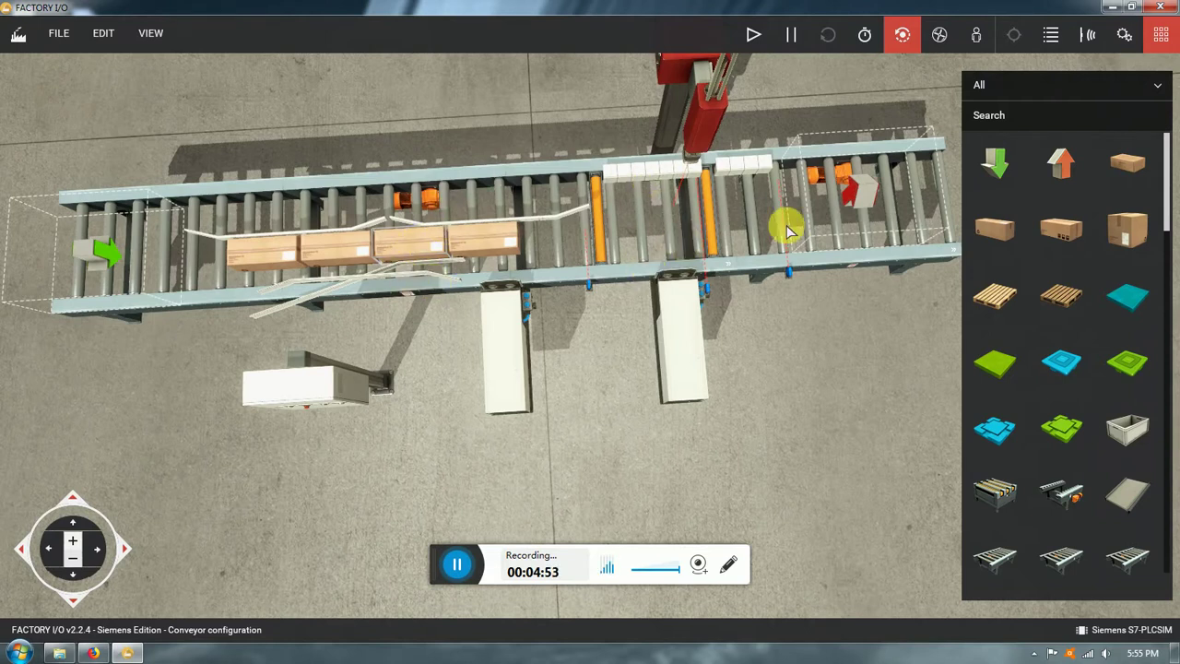
- Examine the first pusher, the pick-and-place unit and the first stop blade, selecting each one along the conveyor
mouse_move(695, 305)
right_down()
mouse_move(706, 409)
mouse_move(693, 295)
right_up()
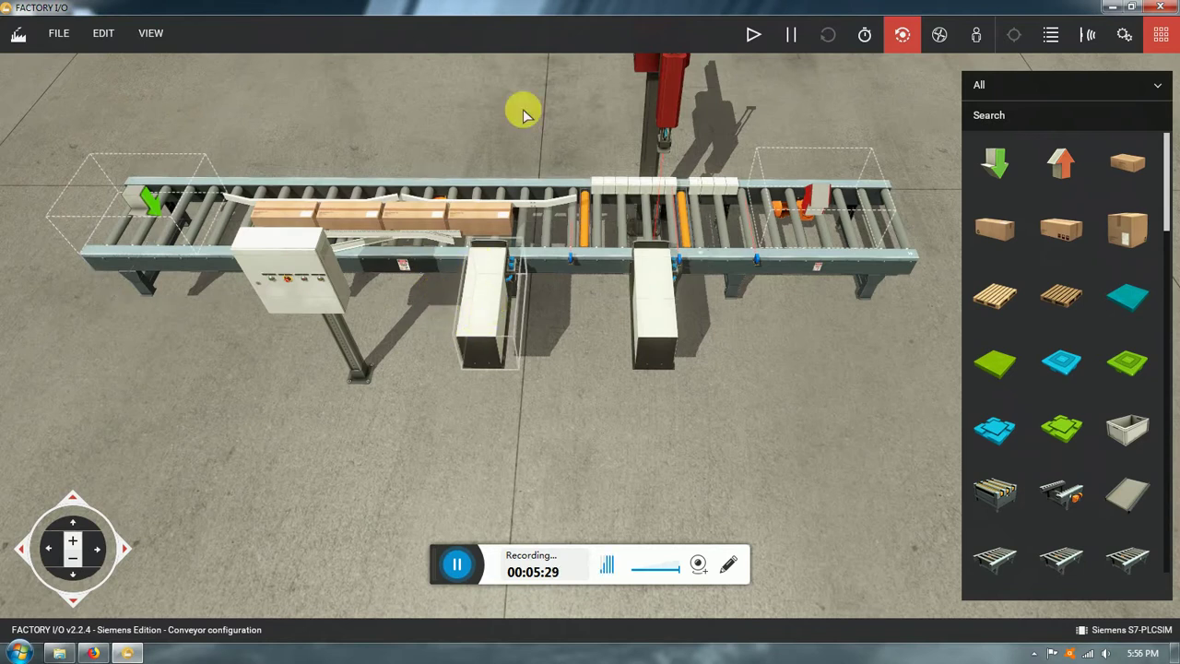
click(508, 295)
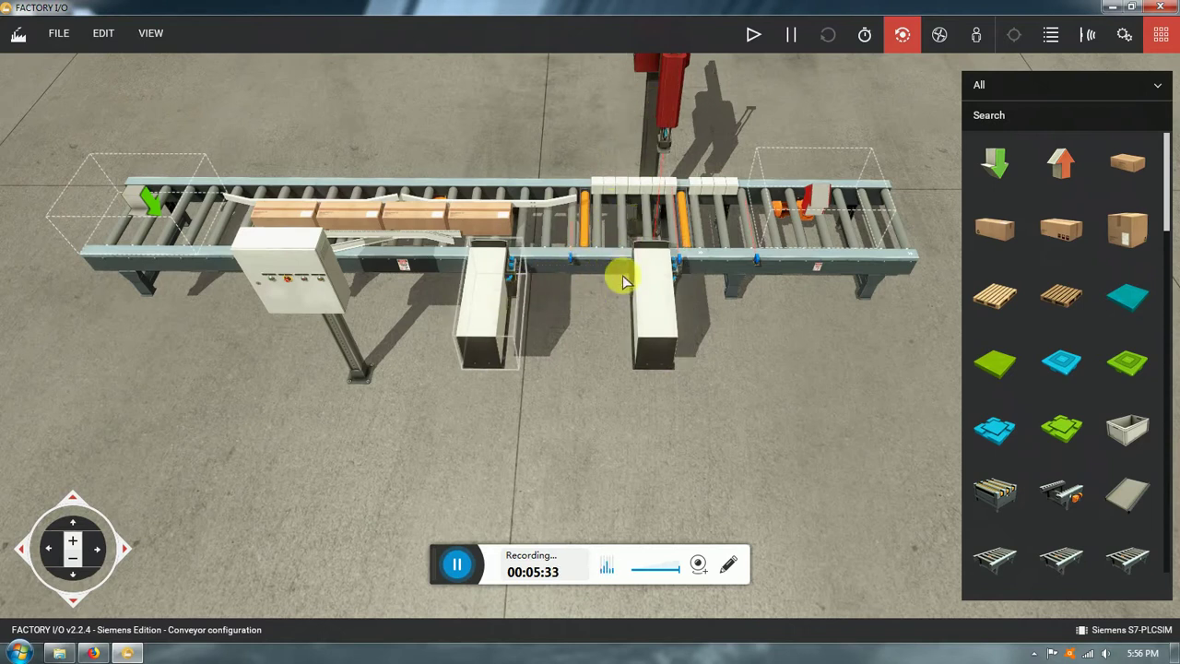
click(660, 137)
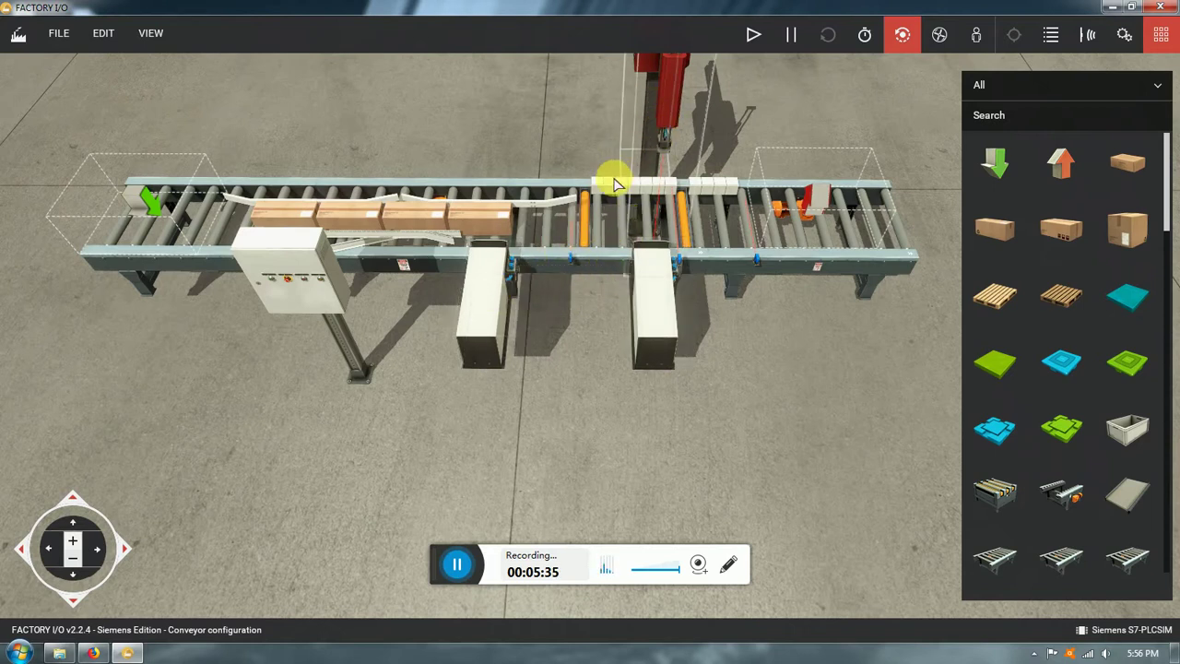
right_drag(619, 215, 624, 275)
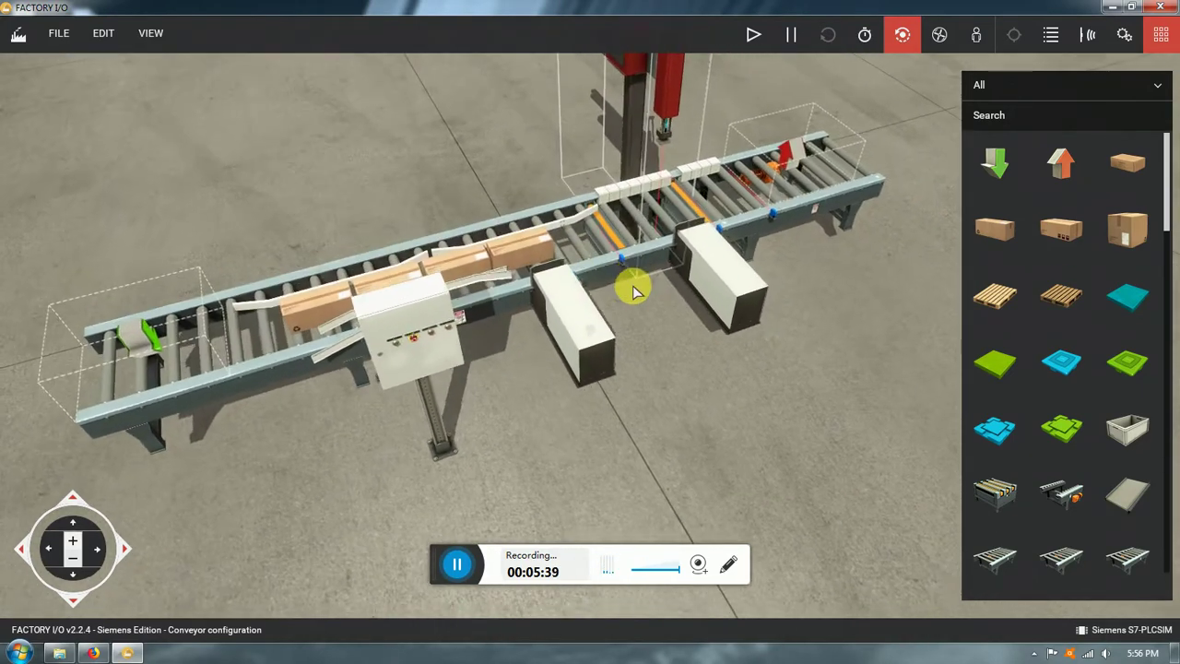
scroll(641, 221, up, 6)
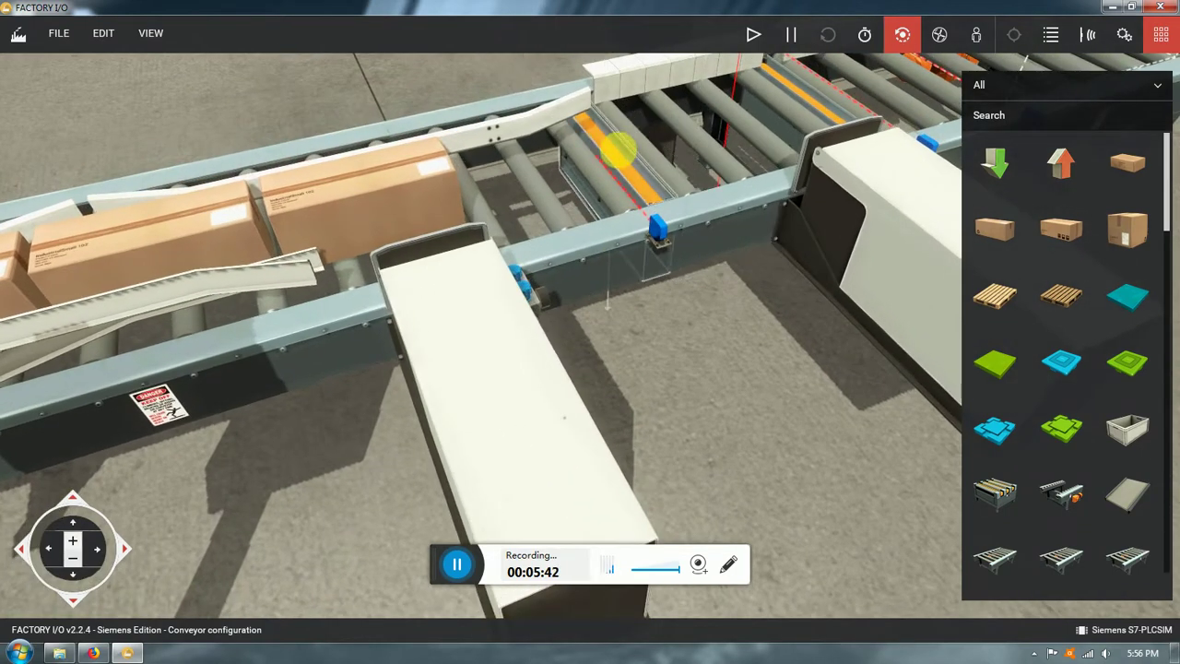
click(479, 298)
scroll(534, 286, down, 6)
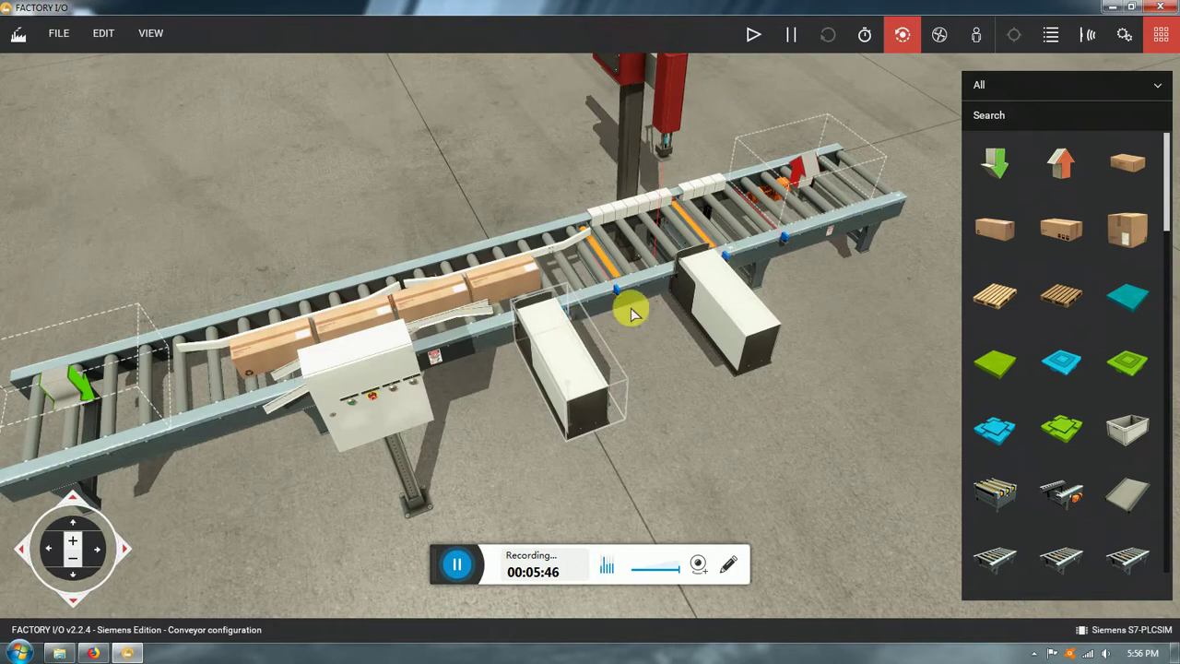
right_drag(633, 308, 564, 385)
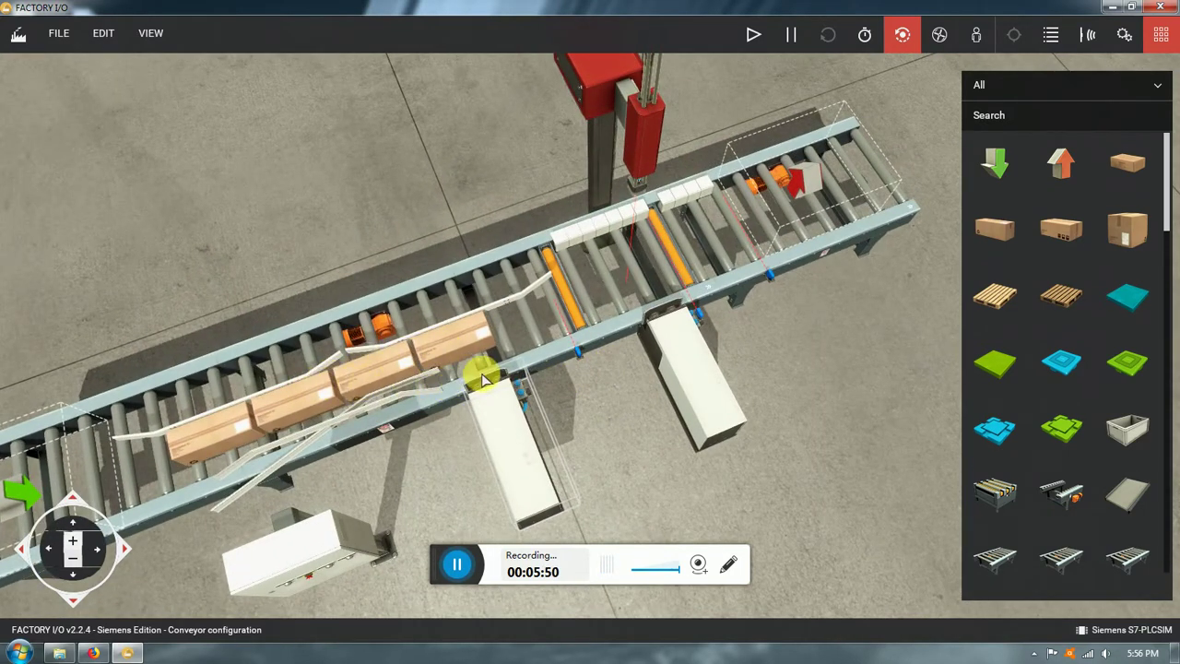
- Slide the three leading boxes forward along the conveyor up to the first orange stop blade, leaving the last box behind
drag(468, 341, 553, 302)
right_drag(552, 302, 489, 394)
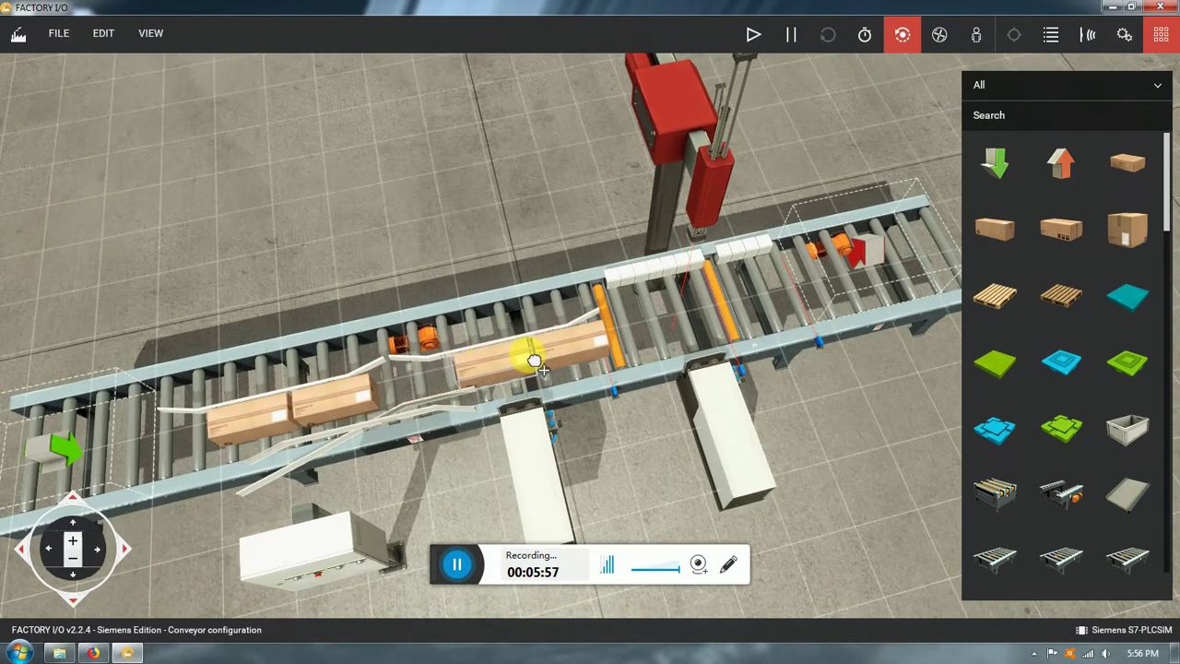
right_drag(529, 356, 417, 344)
right_drag(501, 338, 335, 226)
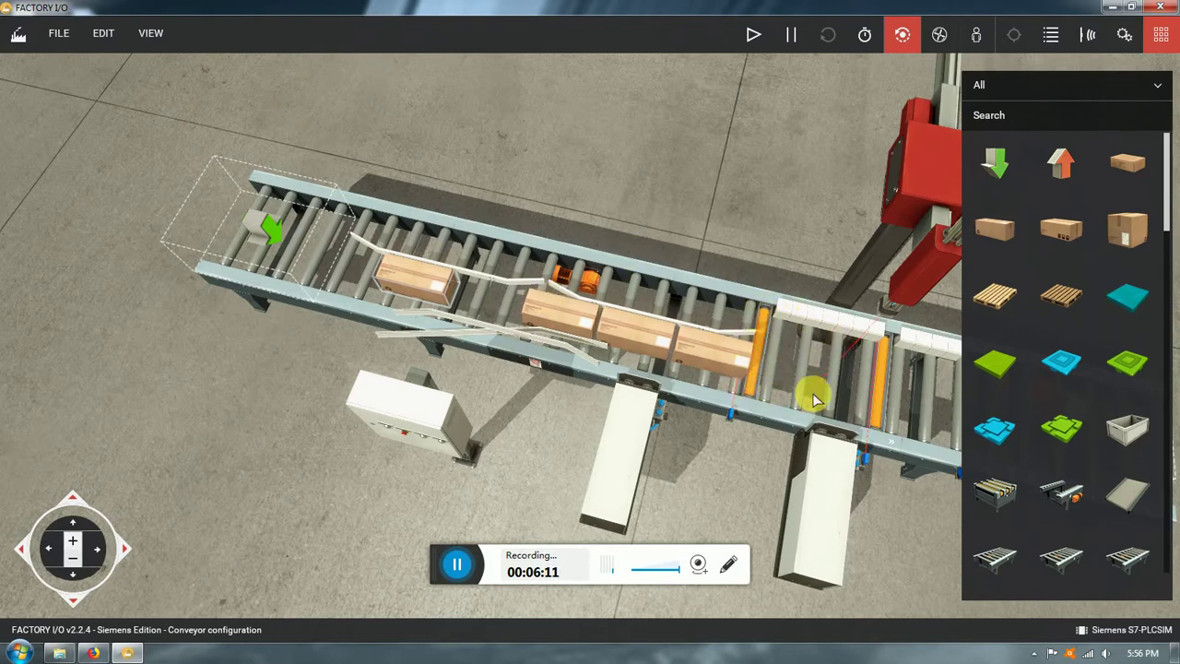
- Examine the first orange stop blade and the gap between it and the lead box up close
middle_drag(814, 398, 664, 400)
right_drag(664, 400, 654, 317)
middle_drag(654, 316, 550, 335)
scroll(550, 334, up, 5)
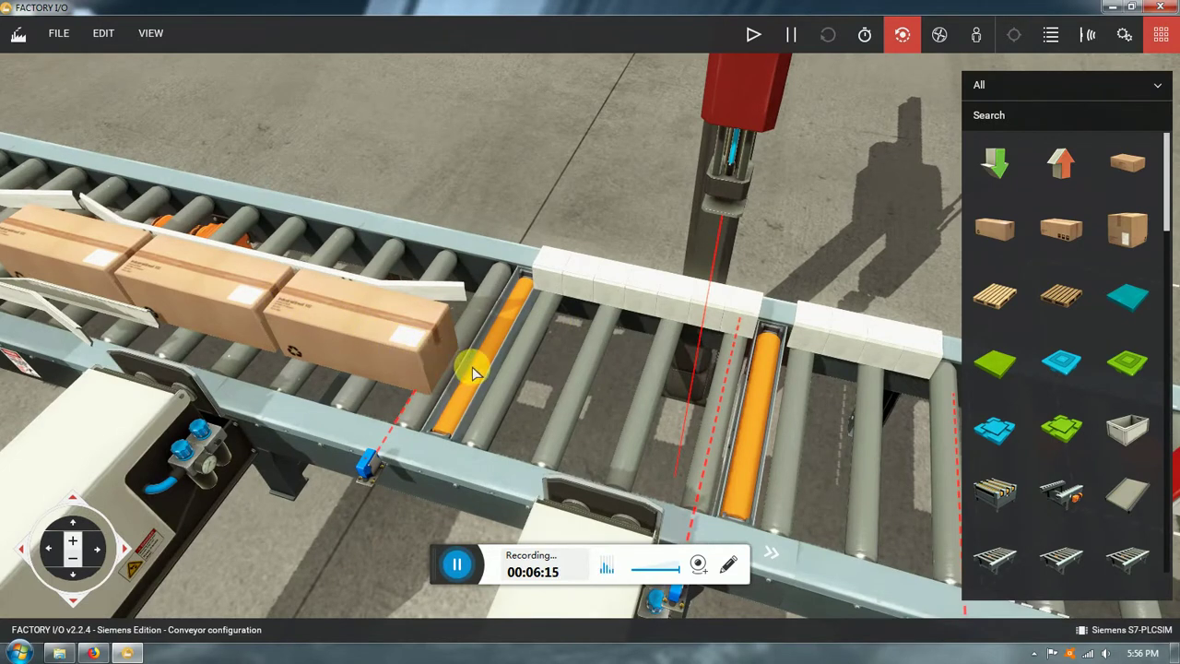
scroll(493, 376, up, 5)
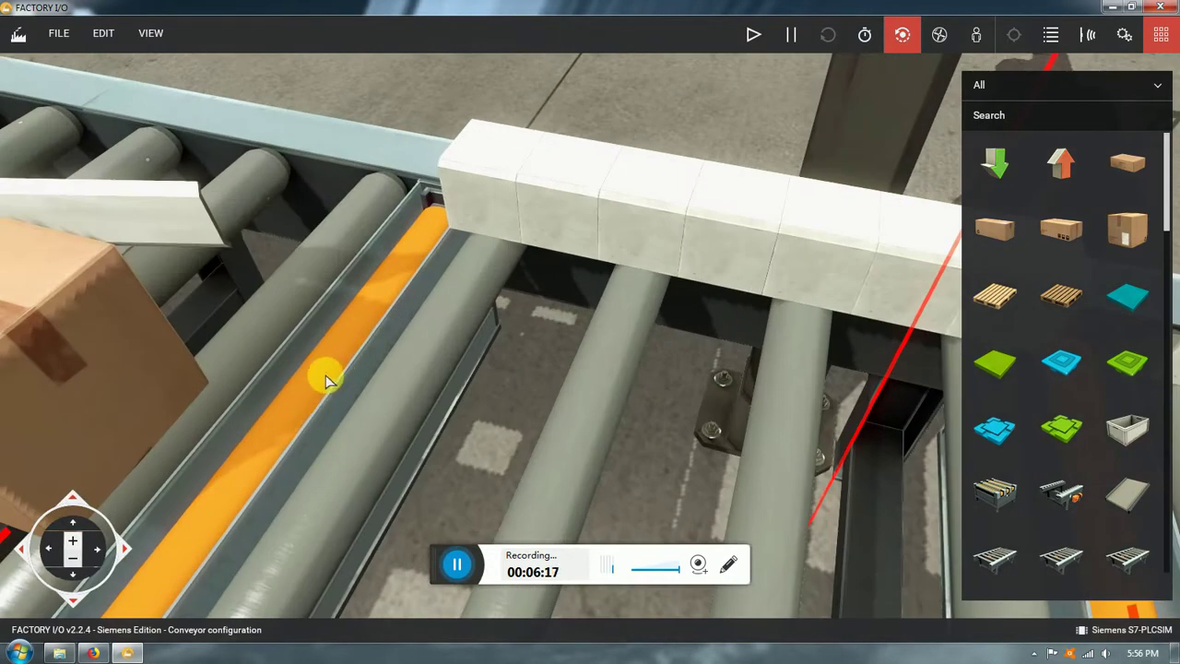
scroll(646, 314, down, 5)
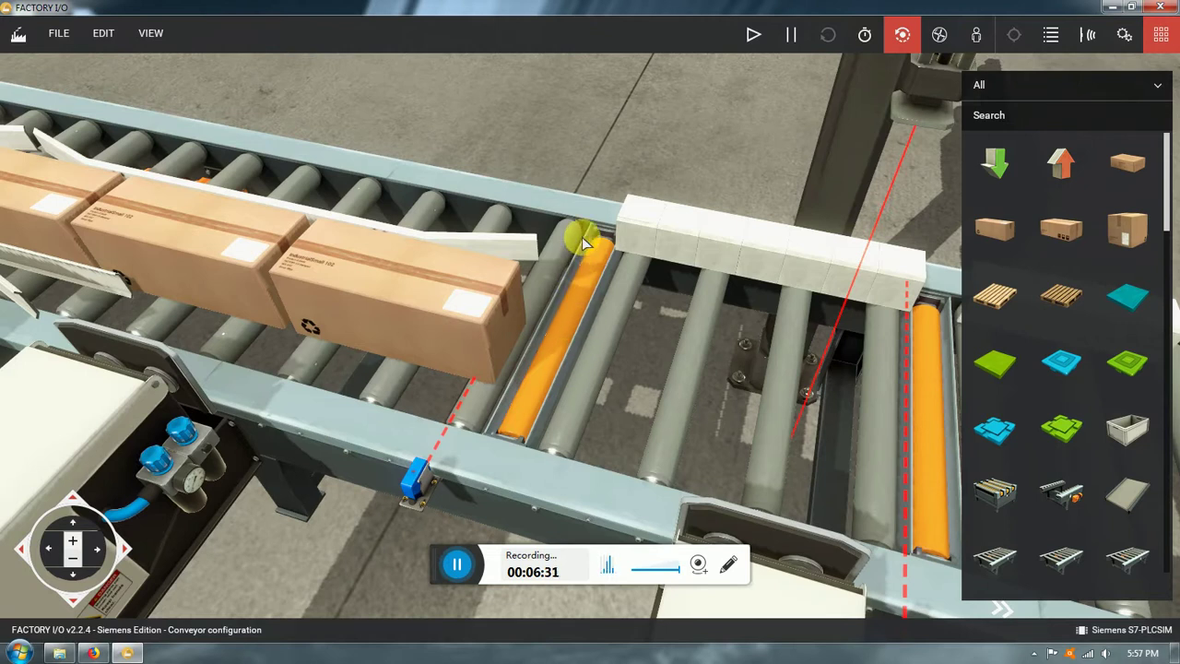
- Slide the forward boxes back along the guide rails to rejoin the last box in a continuous row
right_drag(570, 430, 713, 445)
scroll(556, 406, down, 4)
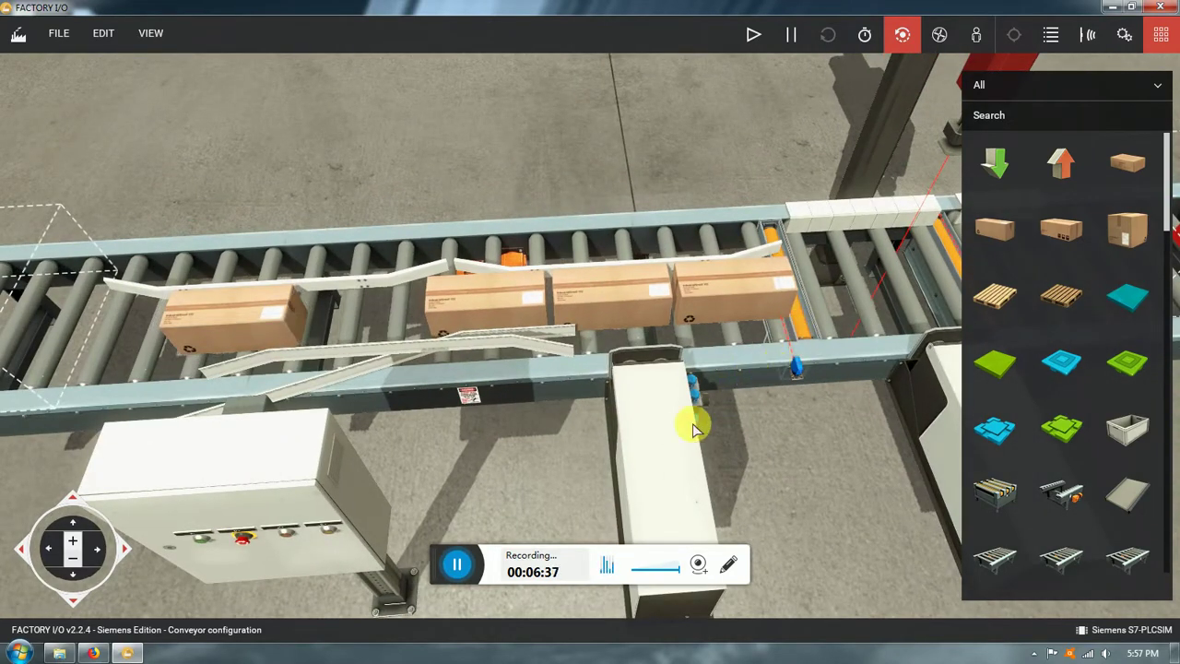
right_drag(317, 305, 763, 467)
drag(763, 468, 789, 474)
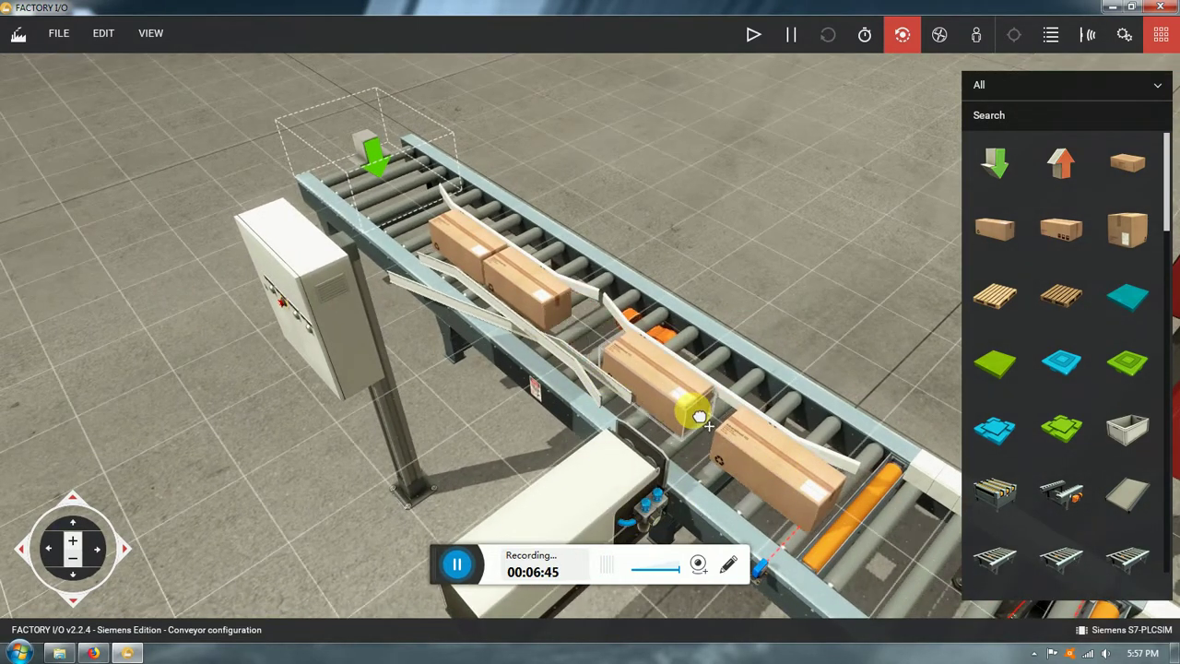
right_drag(691, 409, 527, 421)
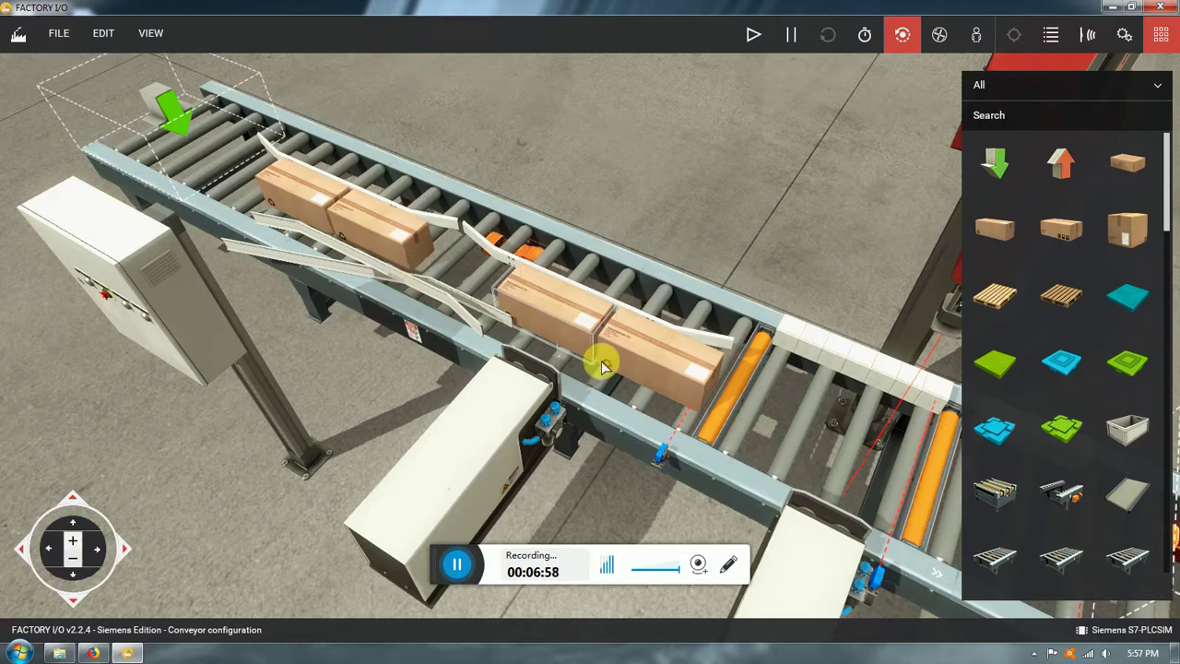
middle_drag(703, 432, 626, 389)
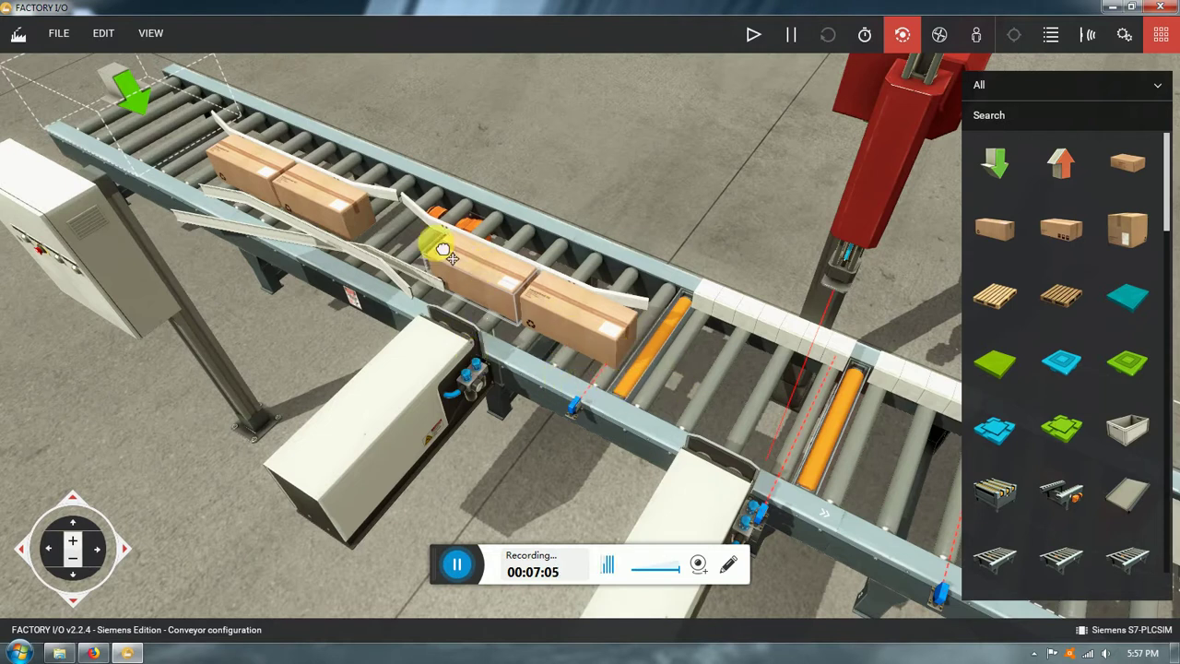
middle_drag(396, 216, 623, 412)
drag(758, 490, 641, 421)
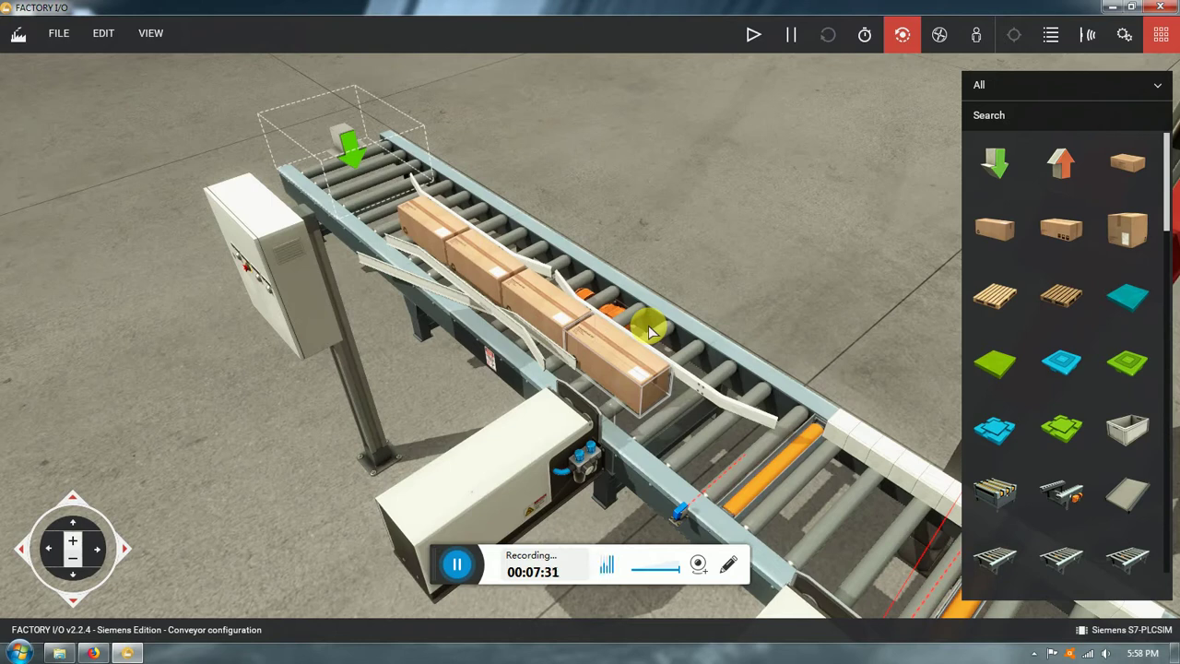
- Examine the first pusher in relation to the lead box and first stop blade, selecting the pusher and the blade
middle_drag(762, 342, 575, 240)
scroll(576, 239, up, 2)
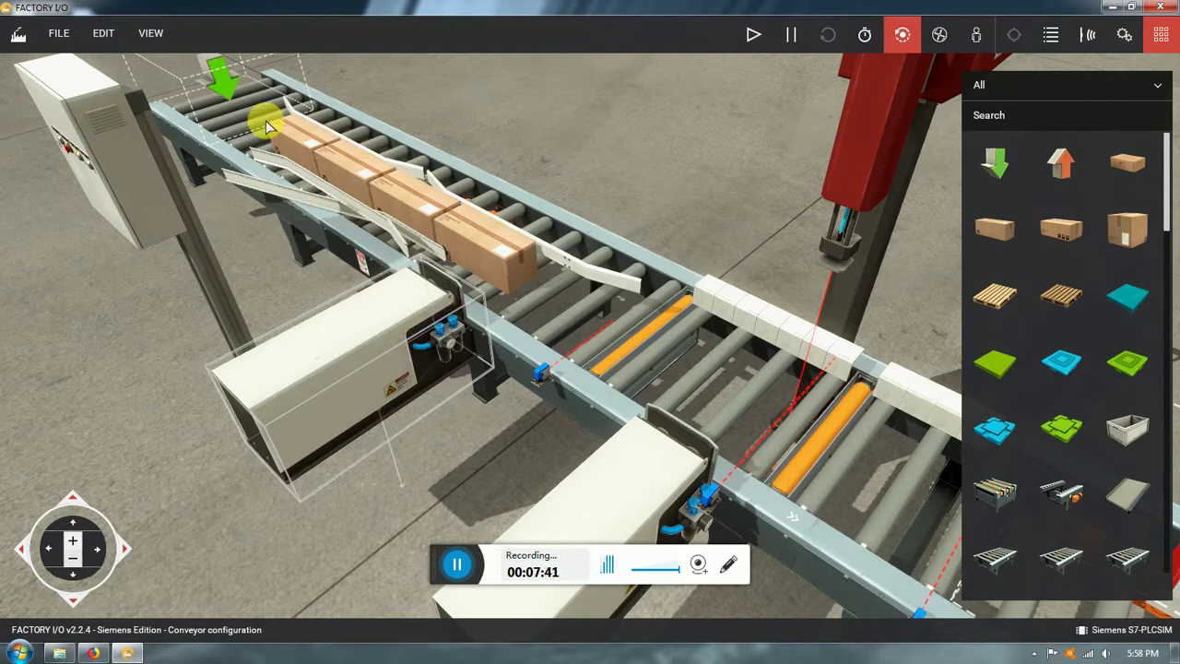
click(643, 345)
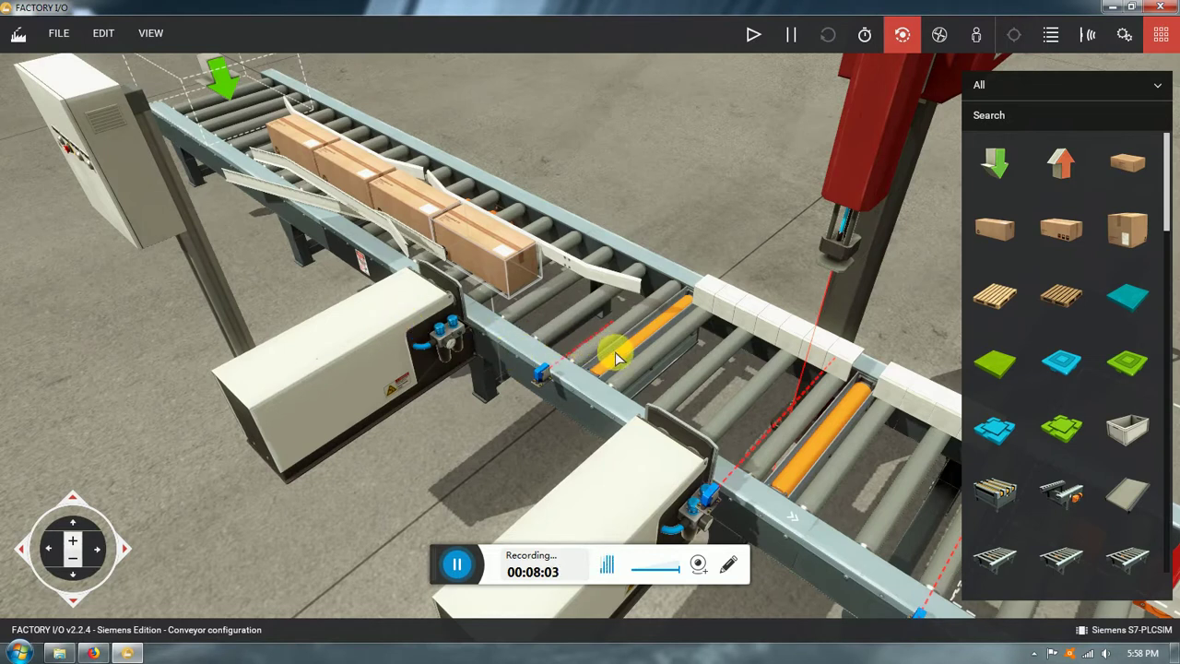
click(445, 350)
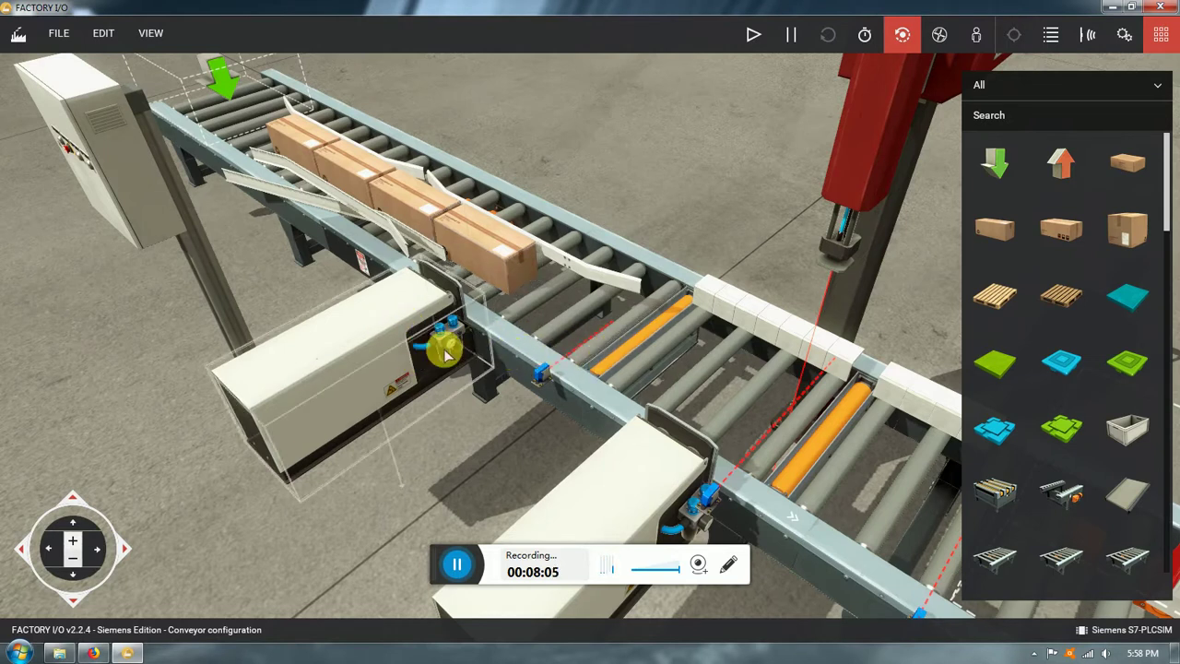
right_drag(600, 366, 679, 348)
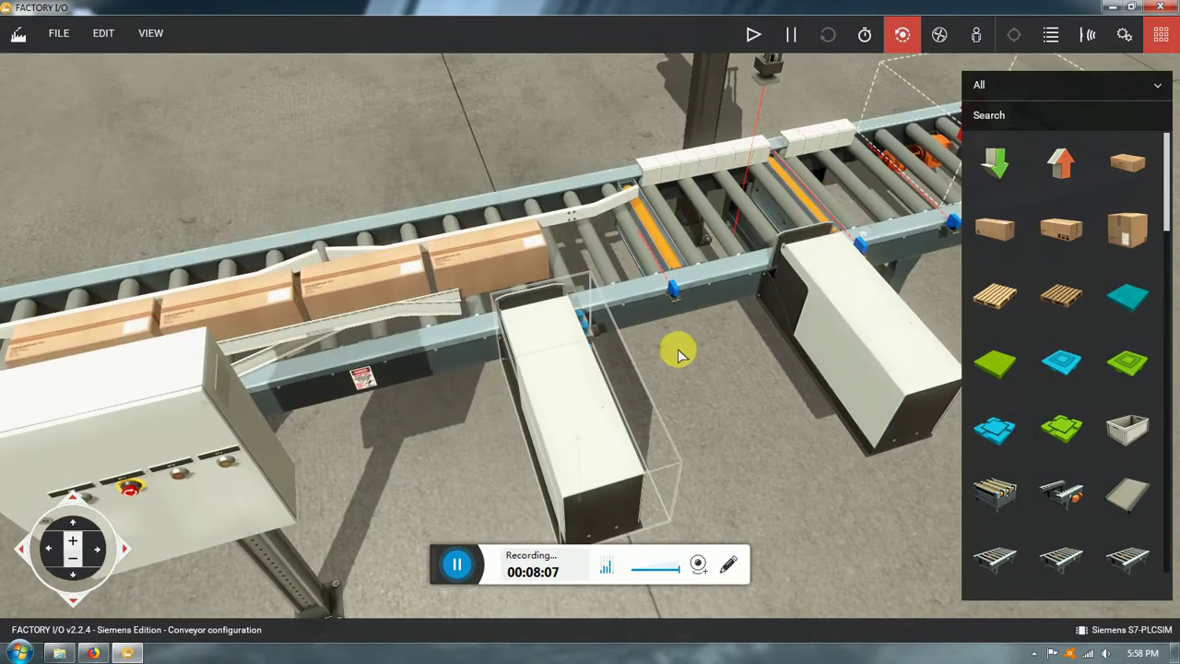
click(650, 235)
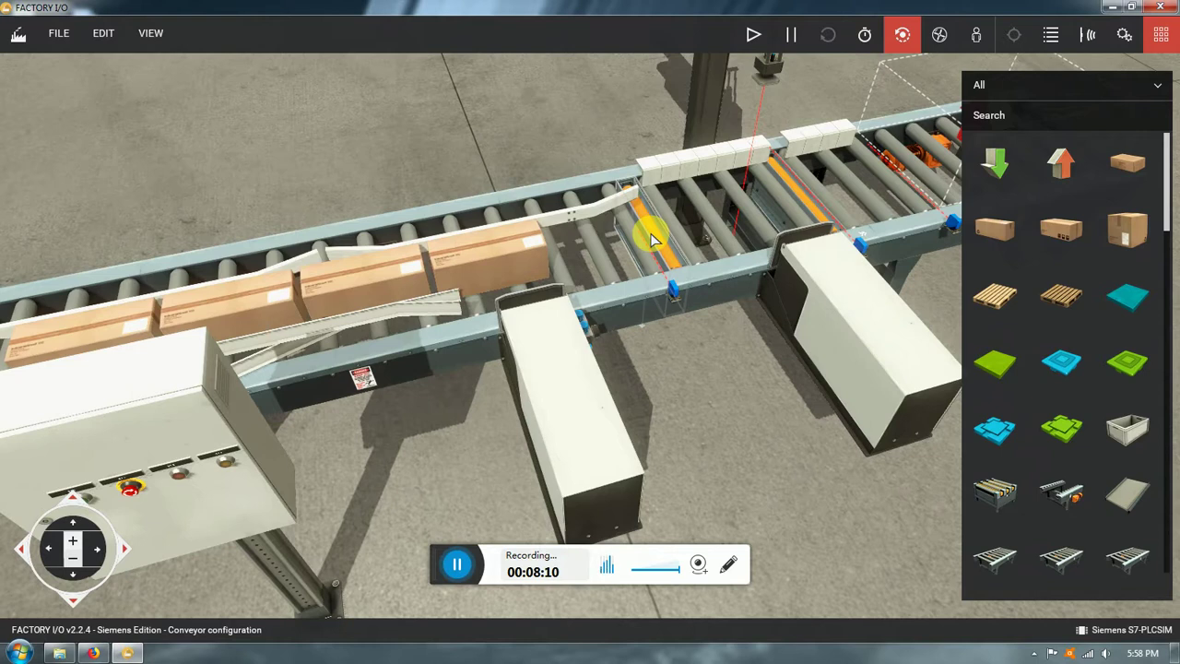
middle_drag(525, 276, 481, 274)
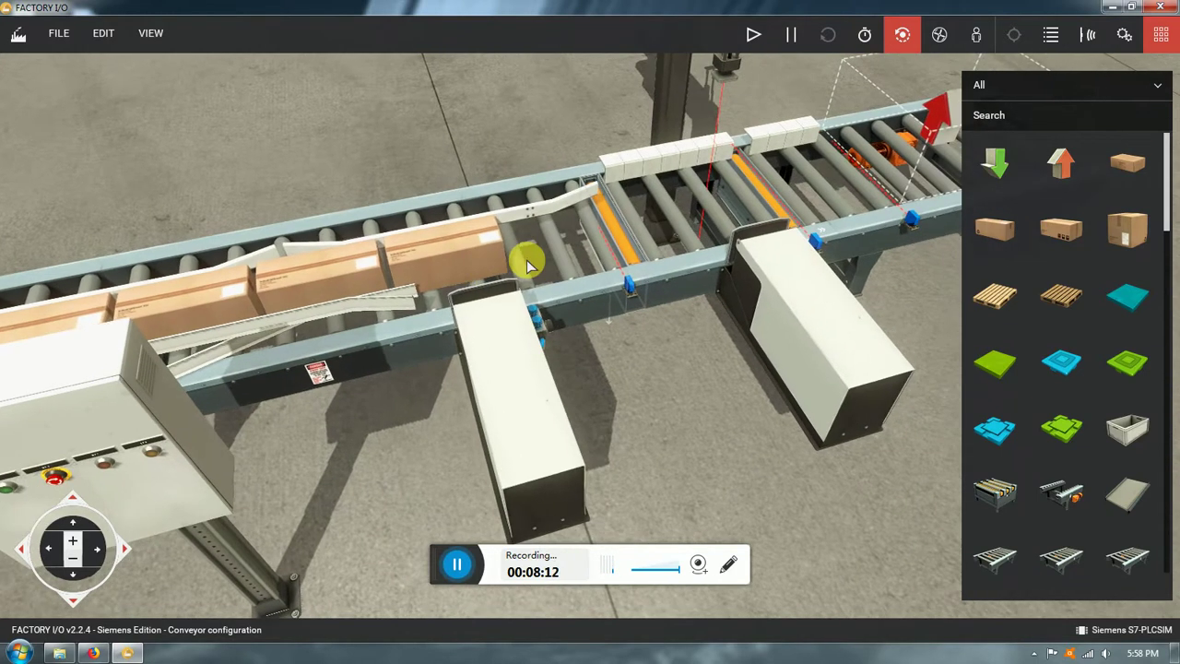
- Examine the second stop blade, its blue sensor and the second pusher near the exit end of the conveyor
right_drag(652, 238, 525, 243)
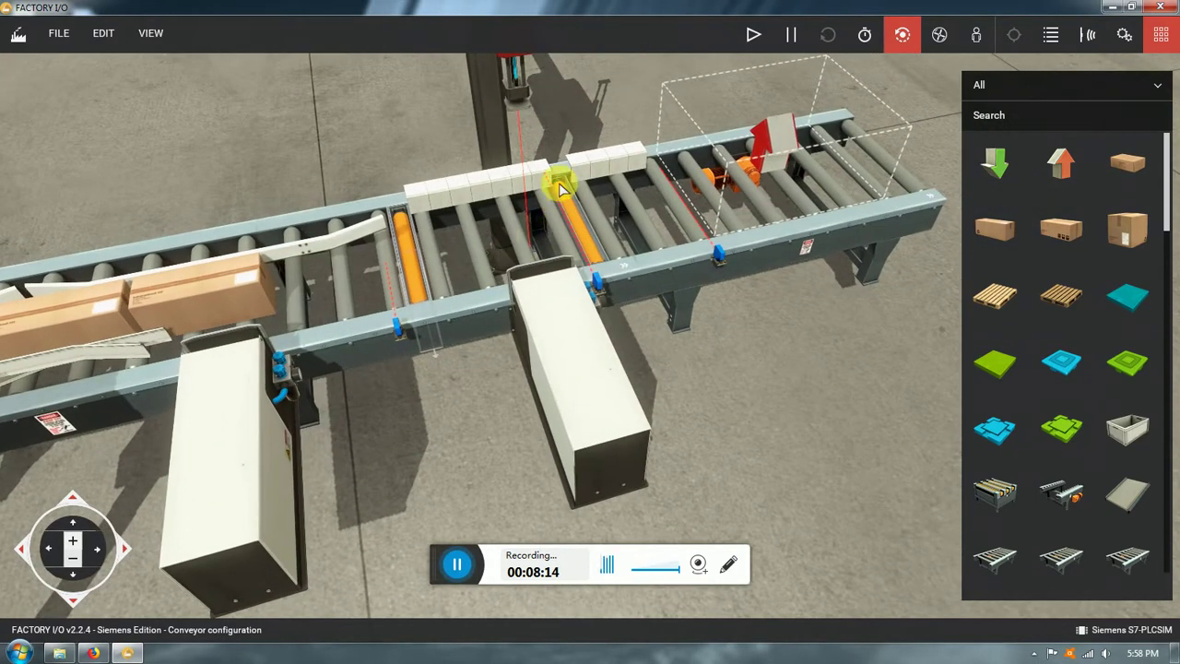
right_drag(692, 403, 662, 343)
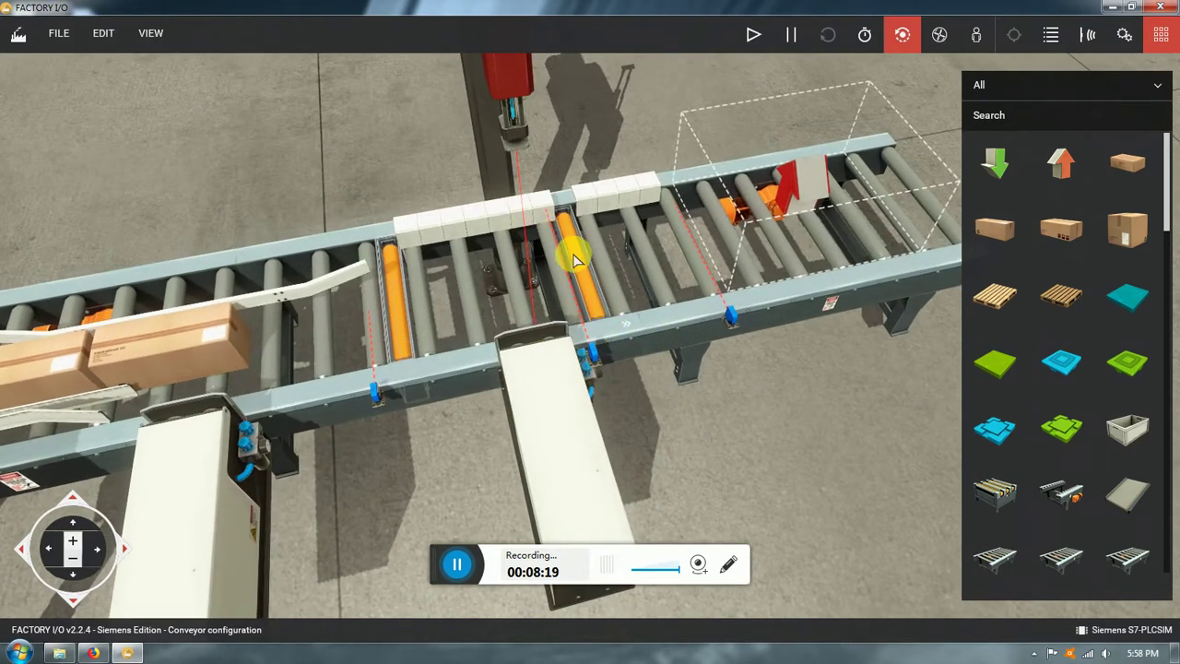
middle_drag(490, 302, 505, 341)
scroll(574, 334, up, 3)
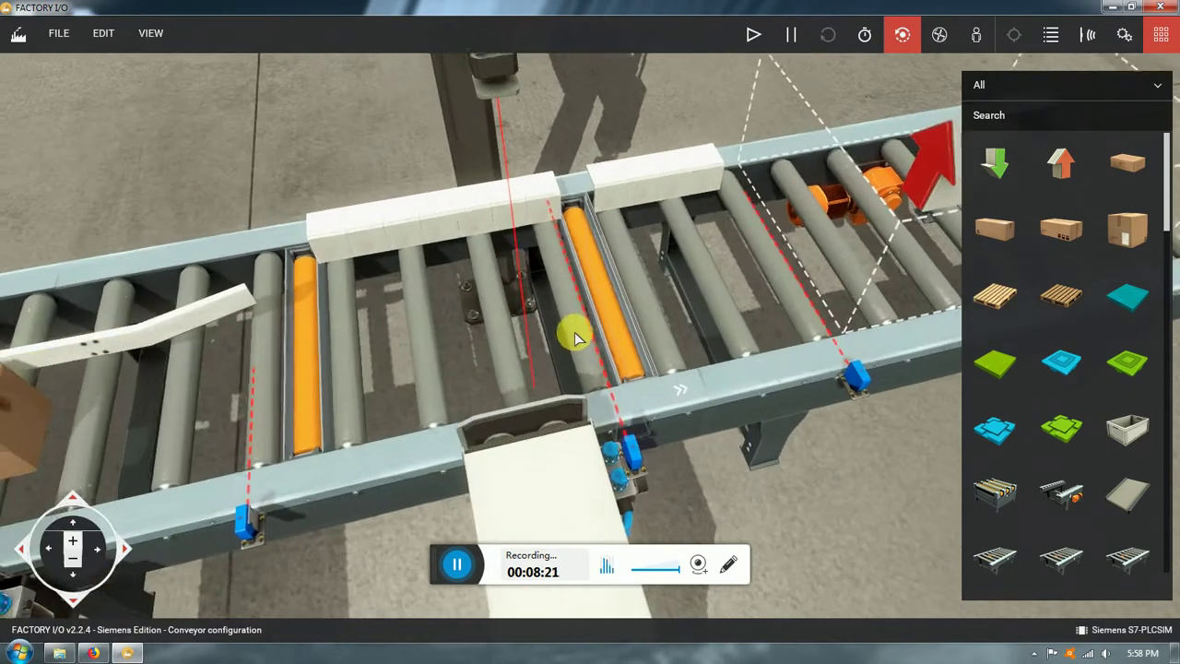
scroll(599, 304, down, 1)
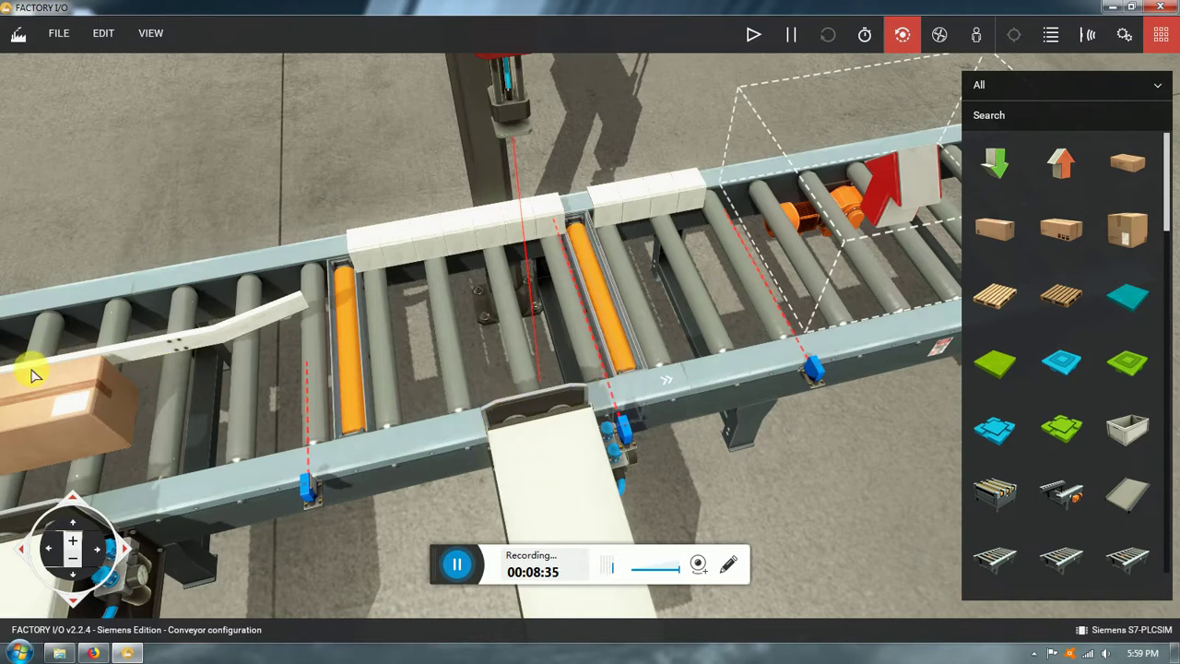
- Move the lead box between the two orange stop blades, against the white blocks in front of the pick-and-place unit
drag(37, 371, 566, 199)
right_drag(566, 198, 434, 264)
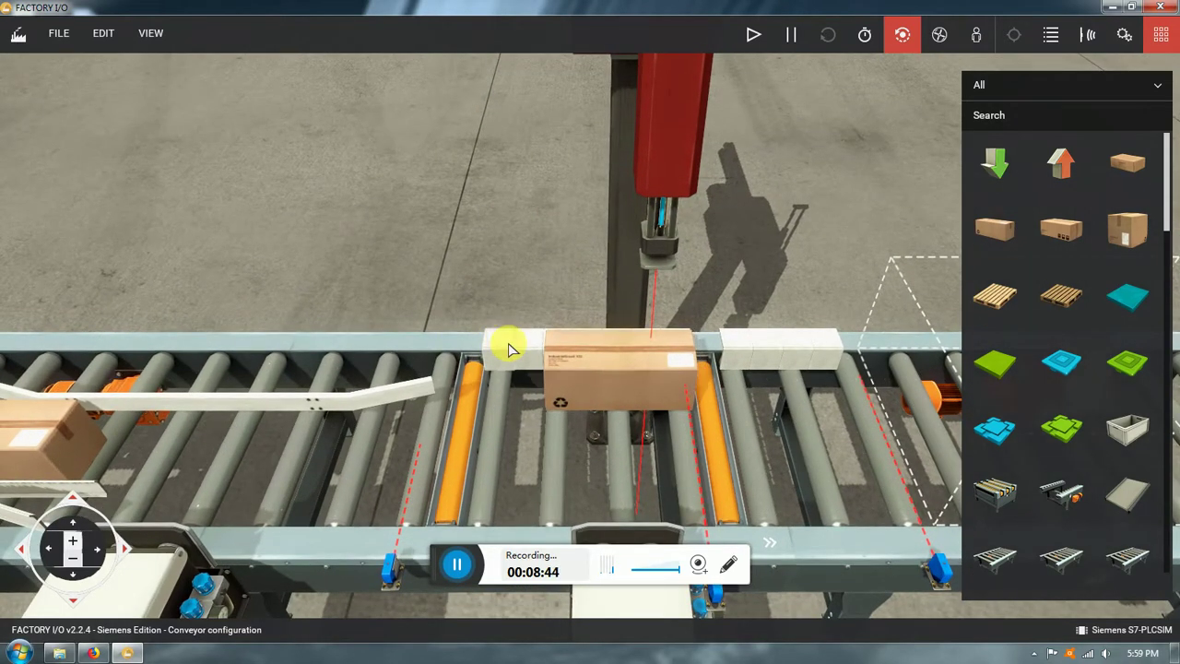
scroll(508, 342, up, 3)
scroll(390, 330, down, 4)
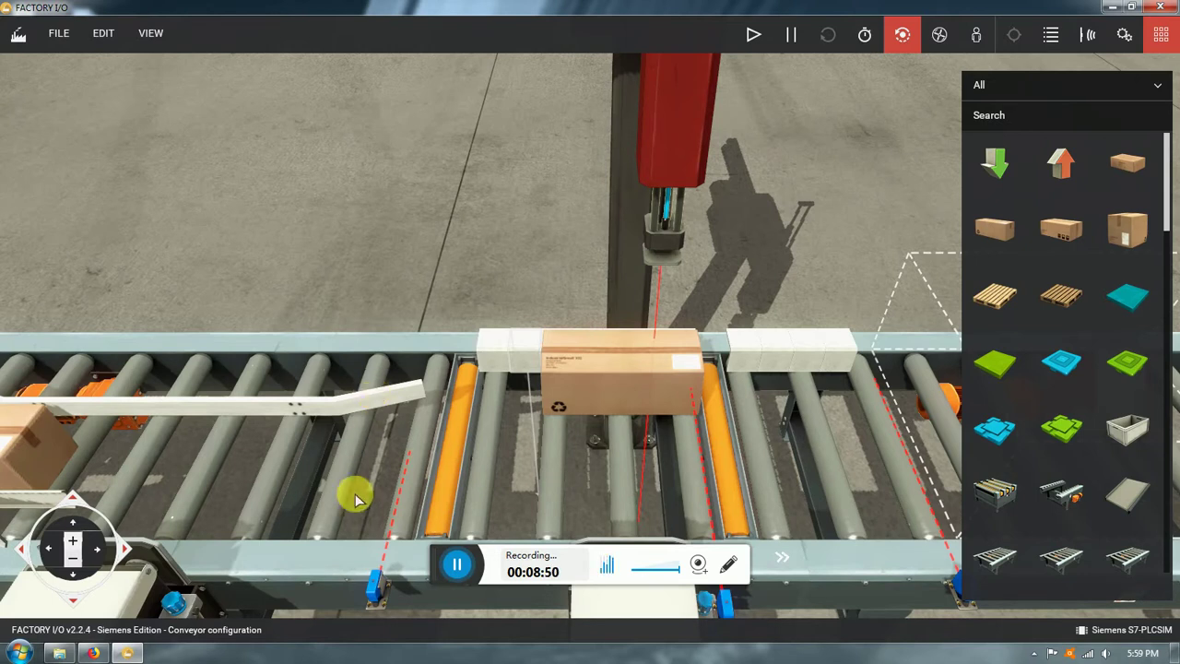
- Examine the pick-and-place unit above the box between the stop blades, selecting the box and the unit
click(585, 382)
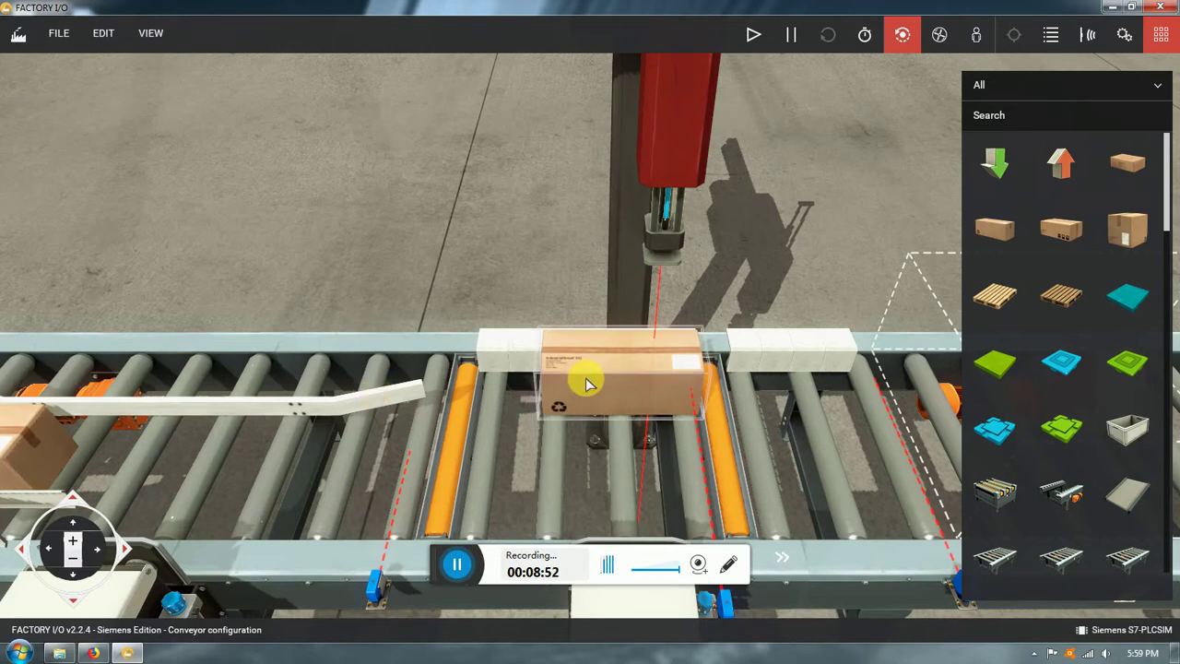
click(672, 111)
scroll(621, 216, down, 3)
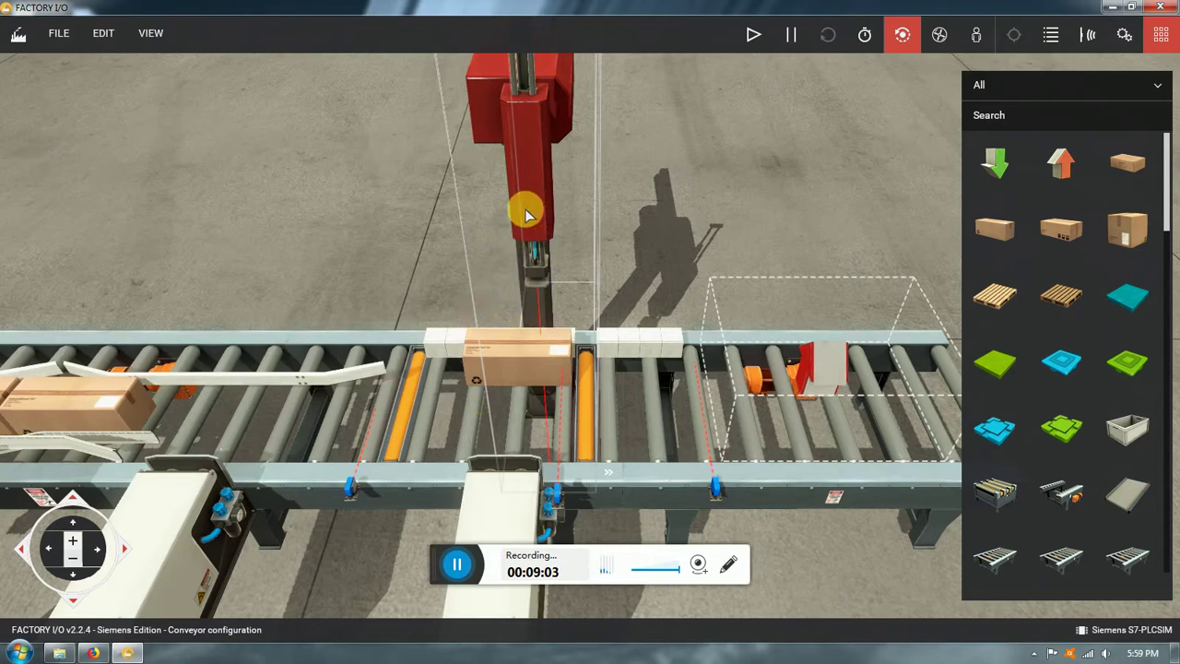
mouse_move(526, 209)
mouse_down()
mouse_move(505, 219)
mouse_move(539, 217)
mouse_up()
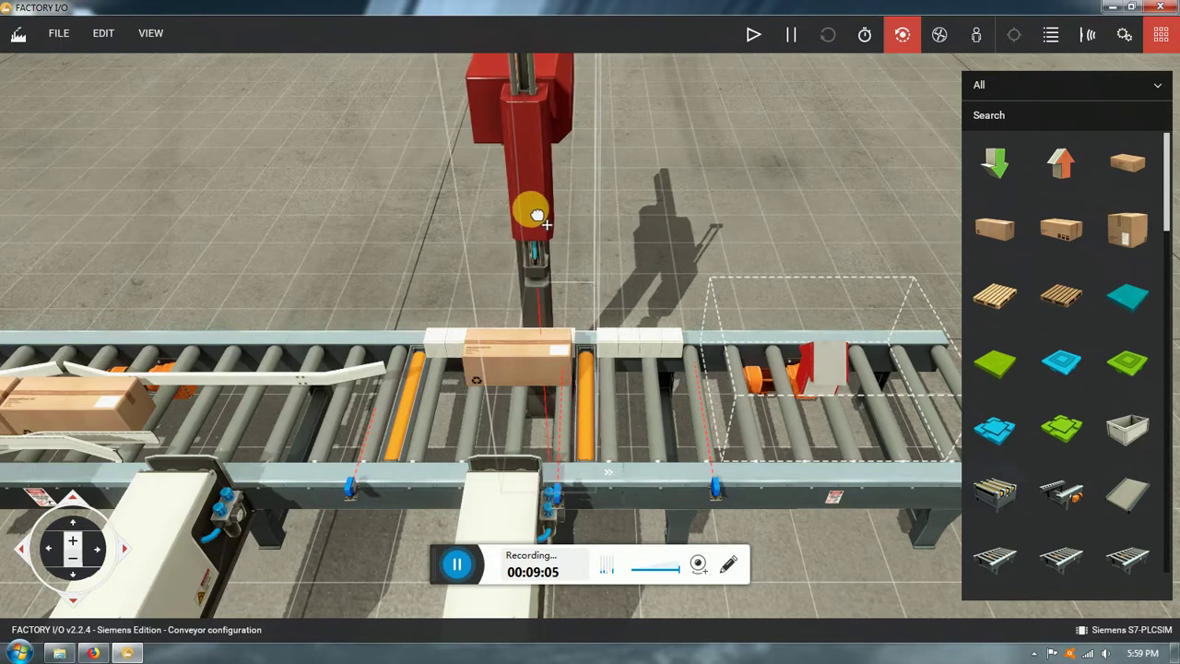
middle_drag(605, 267, 508, 218)
right_drag(509, 219, 577, 274)
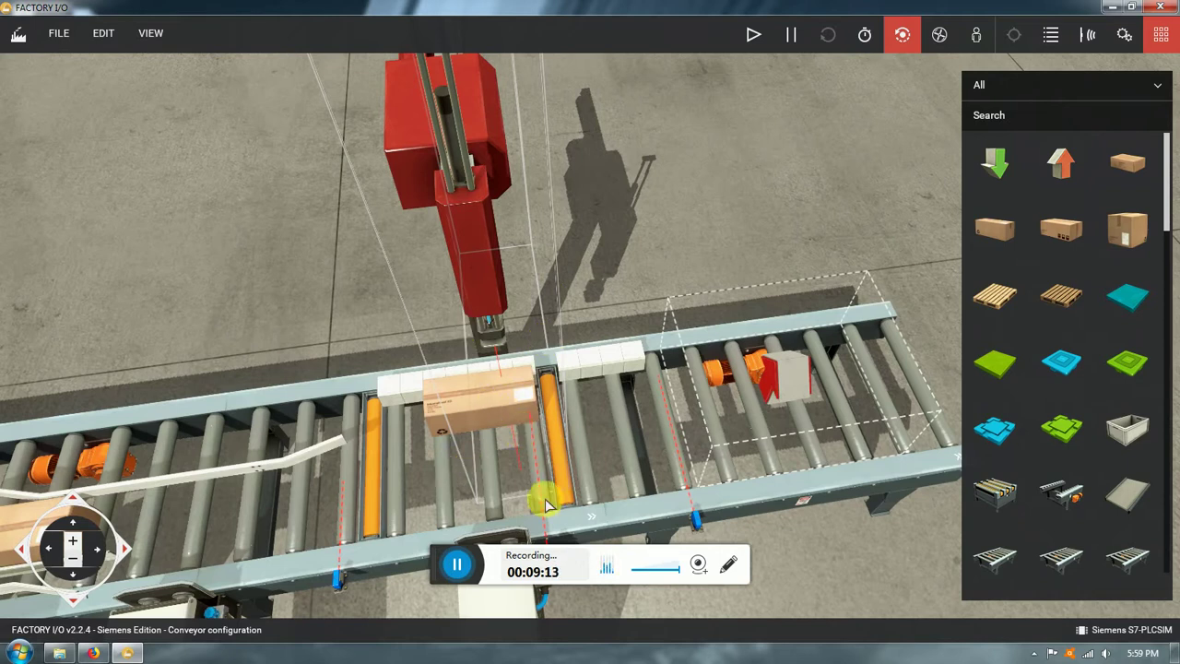
- Slide the box past the second stop blade to the exit end, and return it to the box row
drag(506, 427, 668, 378)
drag(920, 336, 175, 504)
right_drag(175, 504, 625, 460)
scroll(625, 460, down, 4)
scroll(625, 467, down, 3)
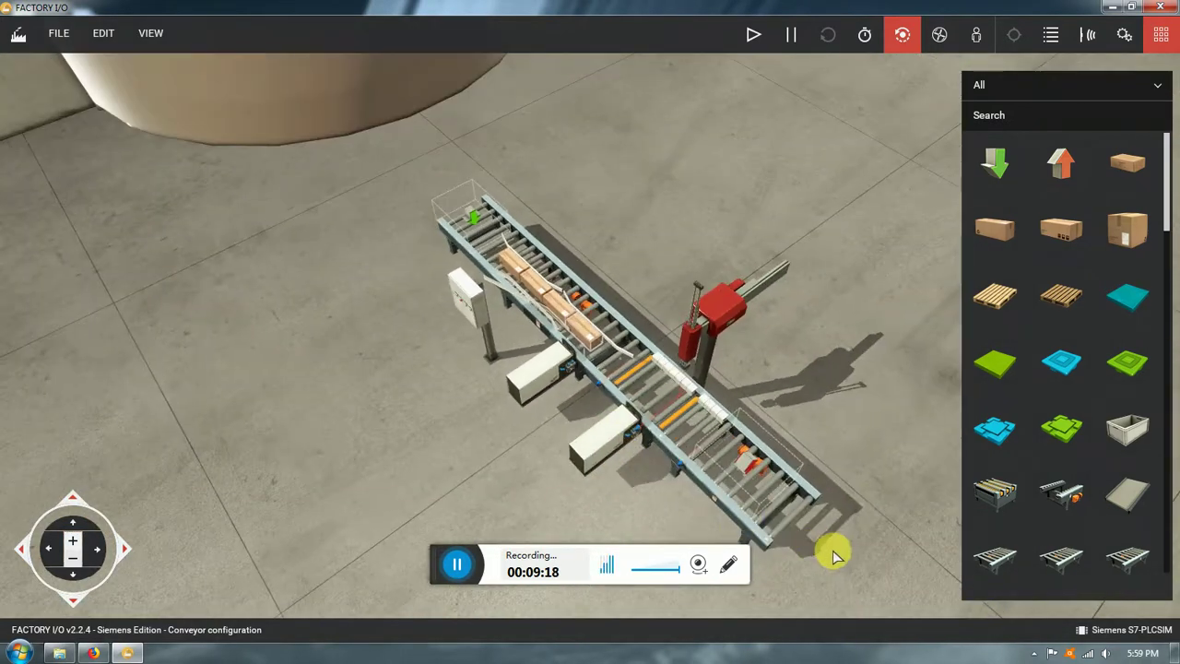
right_drag(833, 550, 935, 379)
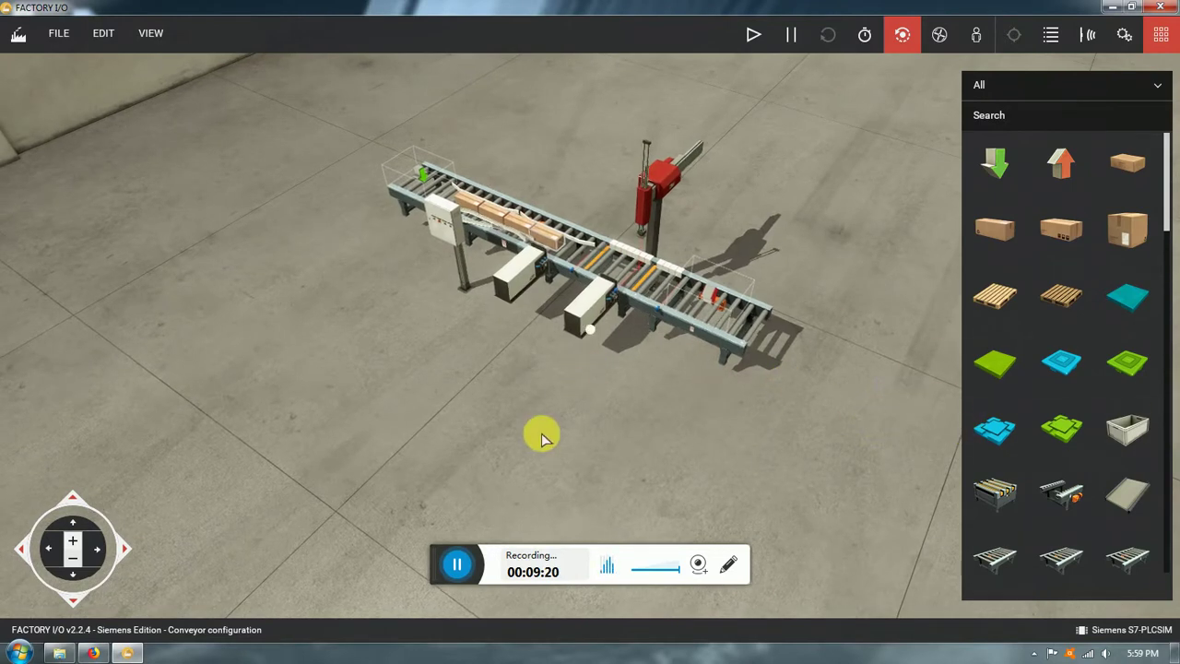
- Examine the blue sensors beside the two orange stop blades, selecting each sensor in turn
right_drag(540, 429, 570, 373)
scroll(570, 373, up, 4)
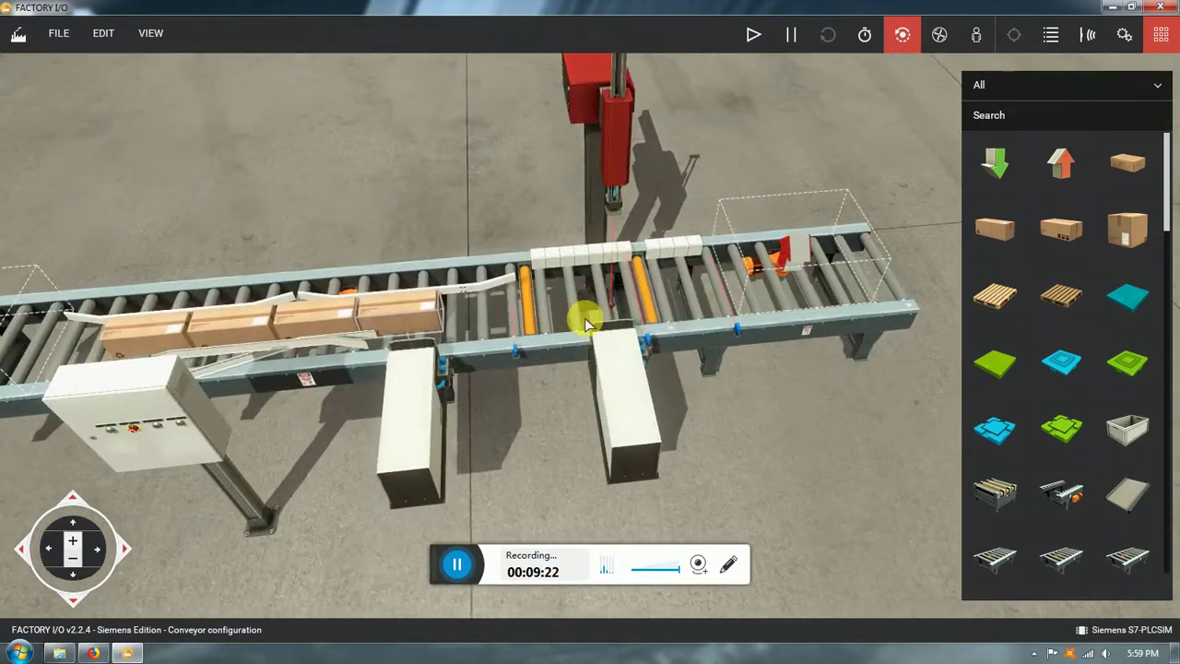
right_drag(585, 317, 545, 234)
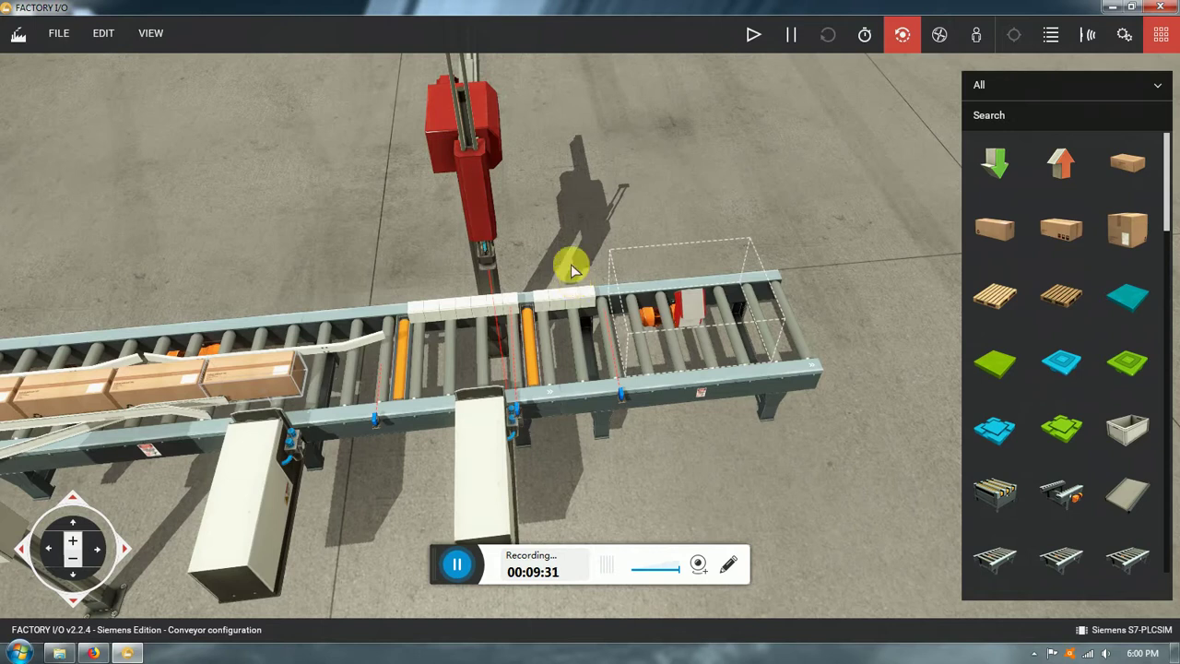
right_drag(571, 269, 565, 374)
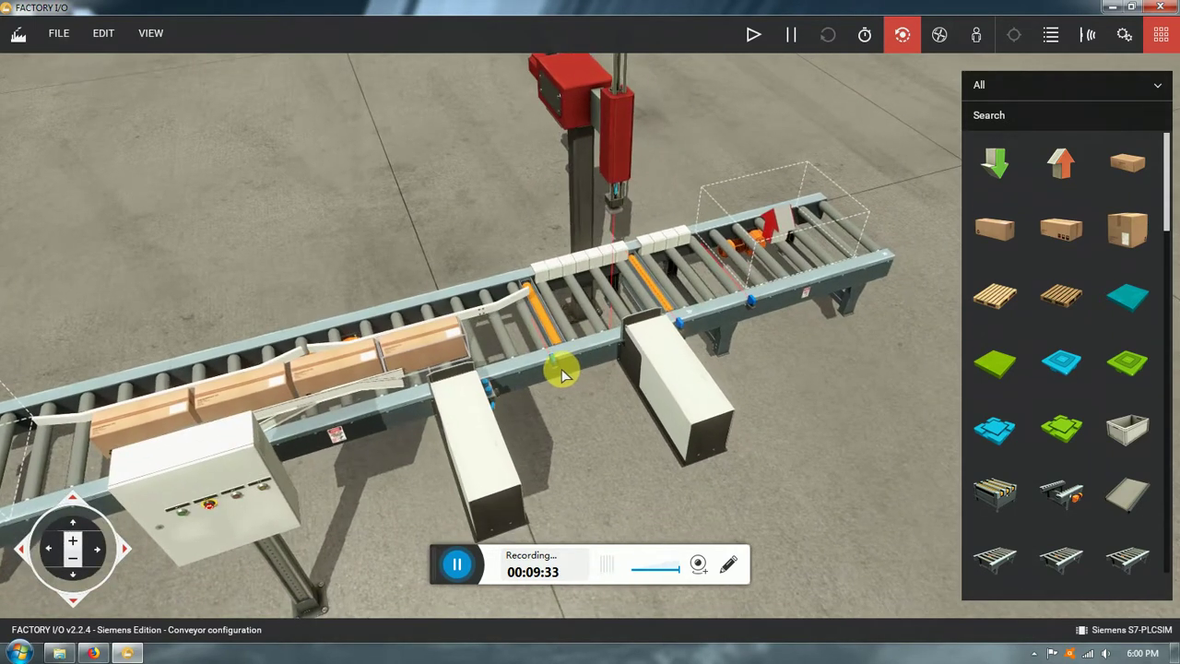
click(552, 363)
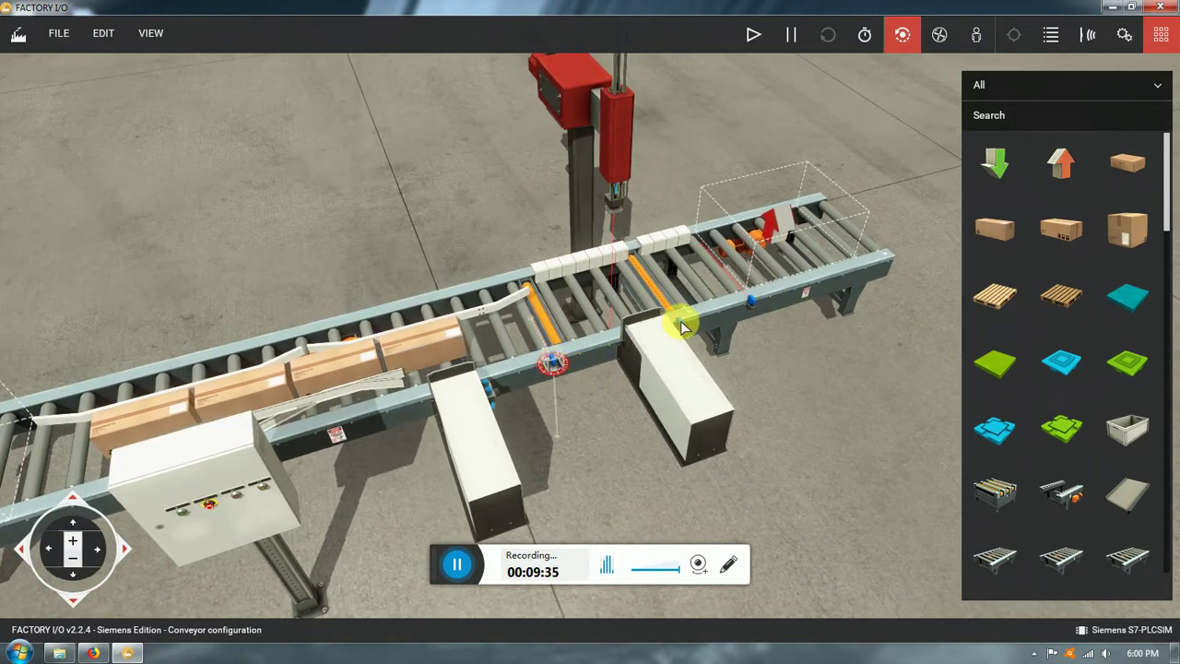
click(682, 325)
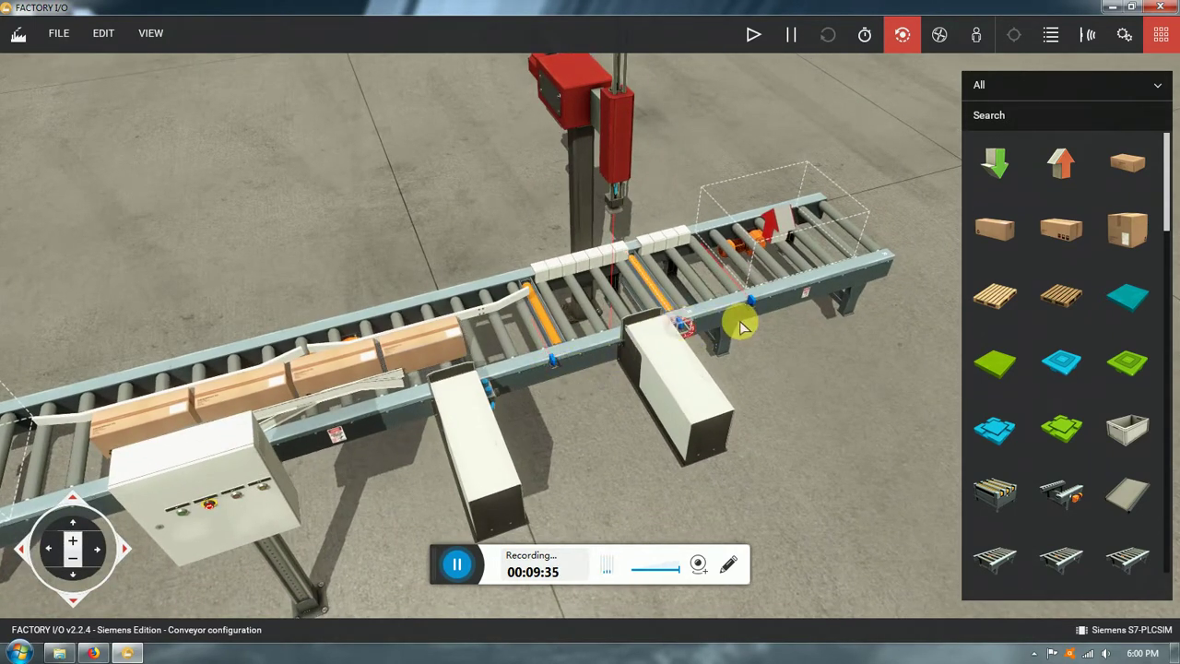
click(559, 361)
click(681, 326)
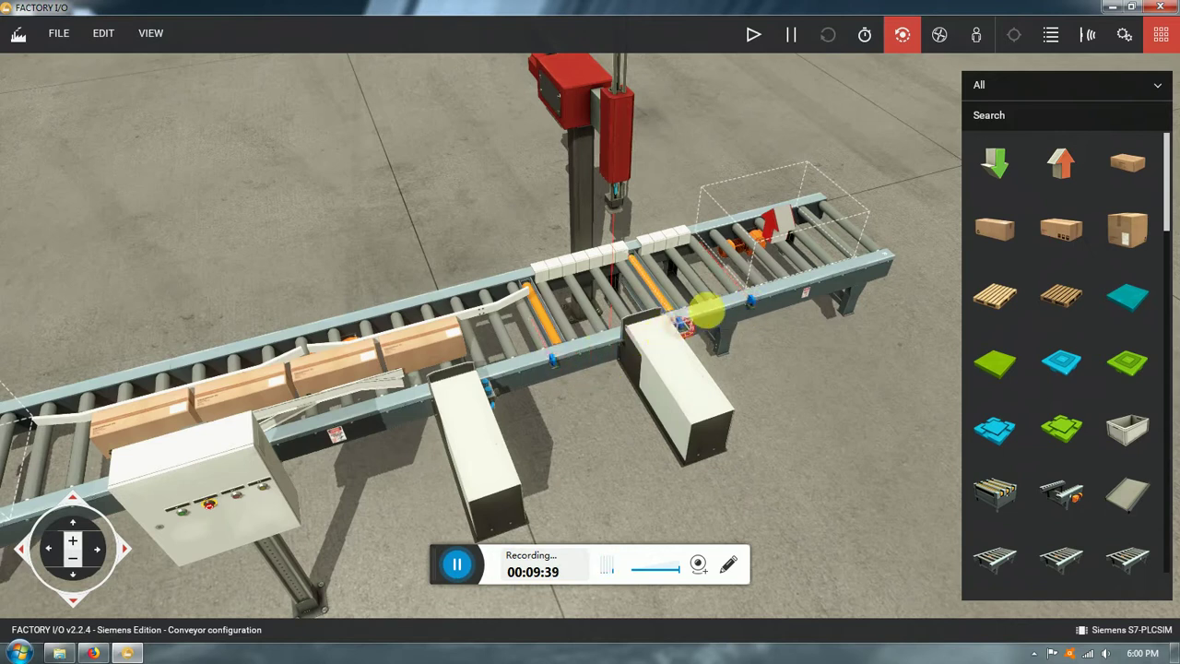
click(553, 361)
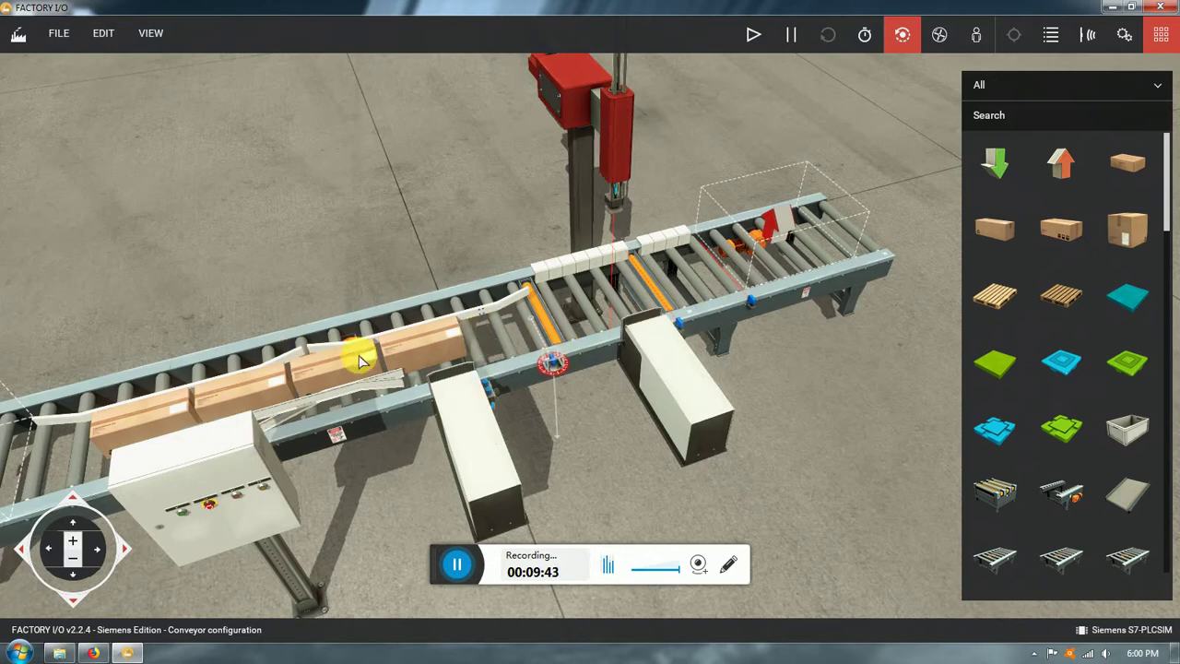
- Inspect the two white pushers, the exit conveyor section and the blue sensor near the exit, selecting them in turn
click(447, 398)
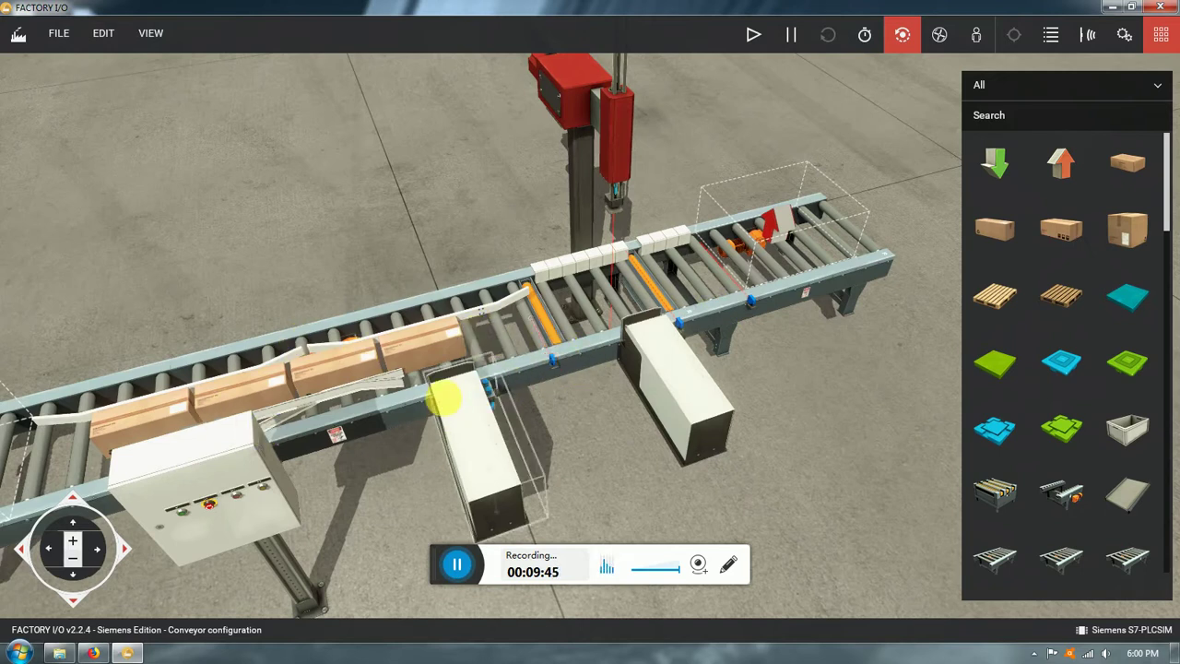
click(682, 326)
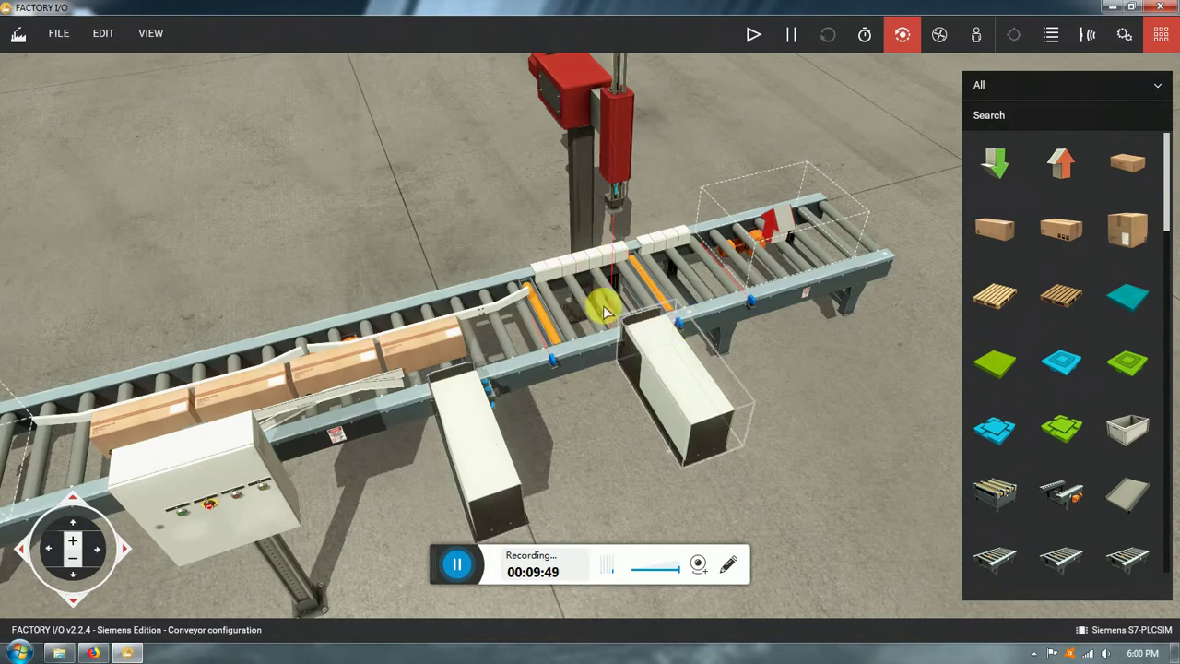
click(733, 293)
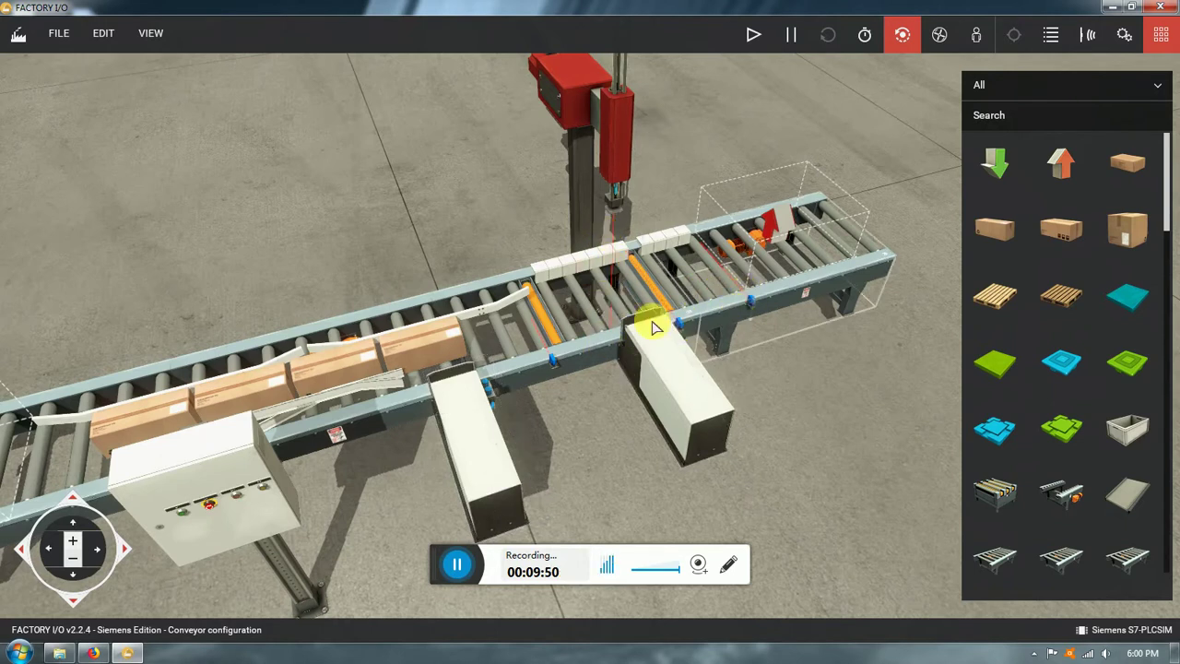
click(750, 299)
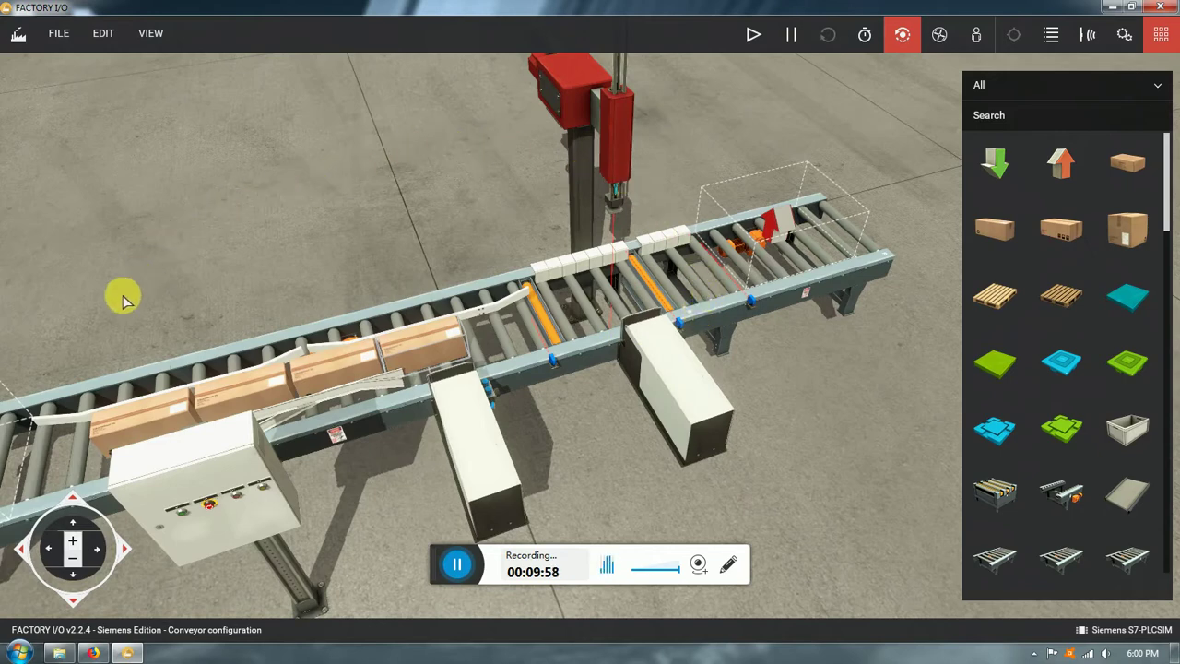
- Examine the pick-and-place unit and its position relative to the stop blades, white blocks and pushers
middle_drag(625, 264, 569, 353)
right_drag(568, 354, 626, 356)
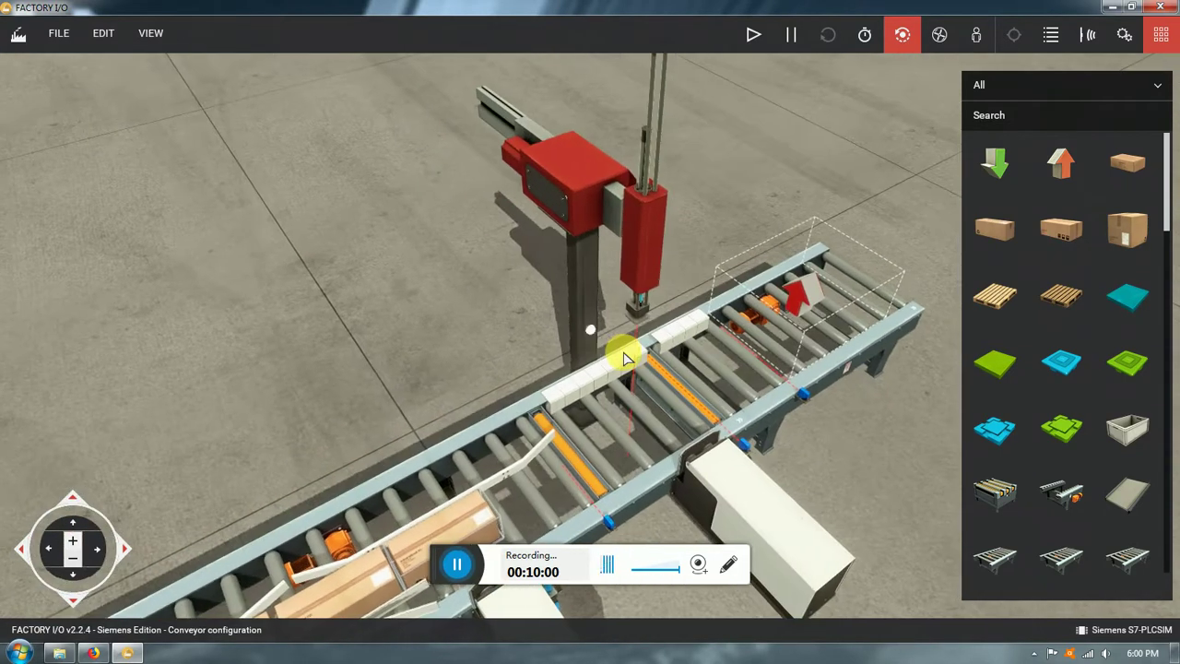
scroll(625, 356, down, 3)
middle_drag(625, 356, 624, 296)
scroll(621, 341, up, 3)
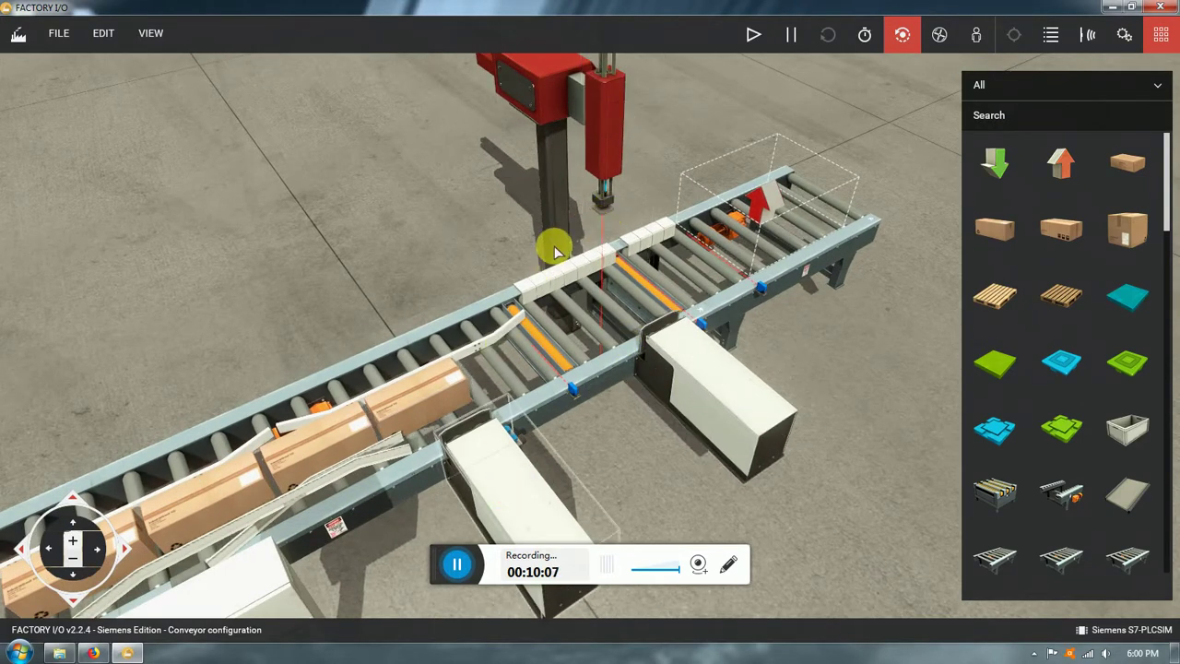
scroll(553, 166, down, 3)
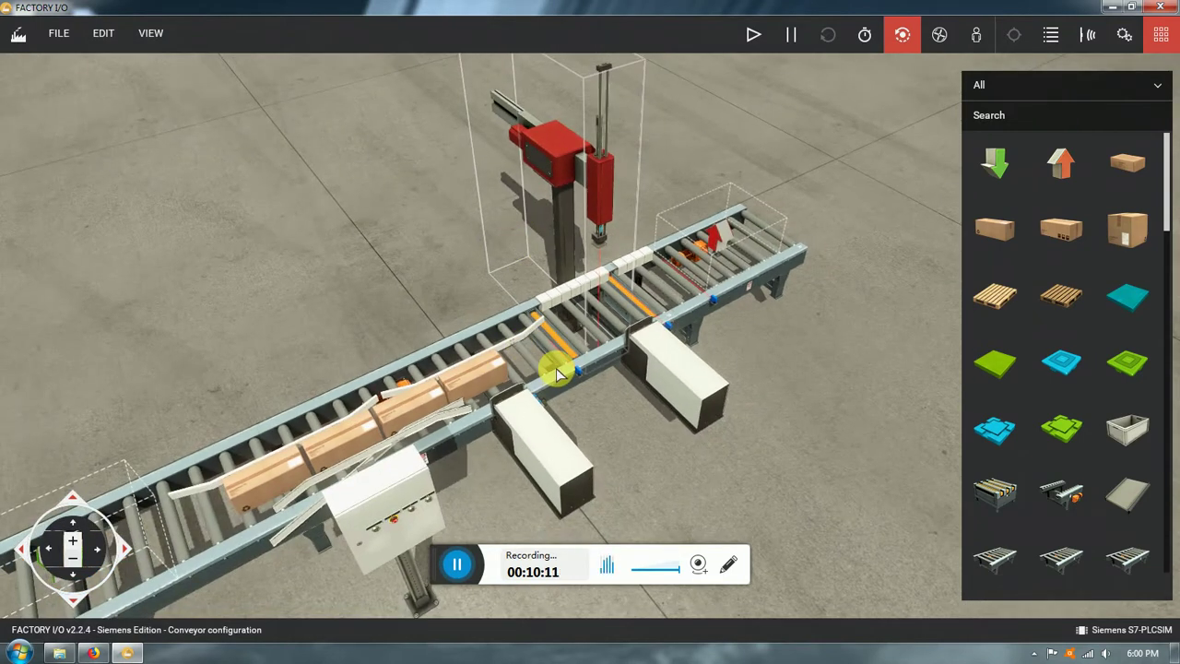
right_drag(556, 368, 662, 399)
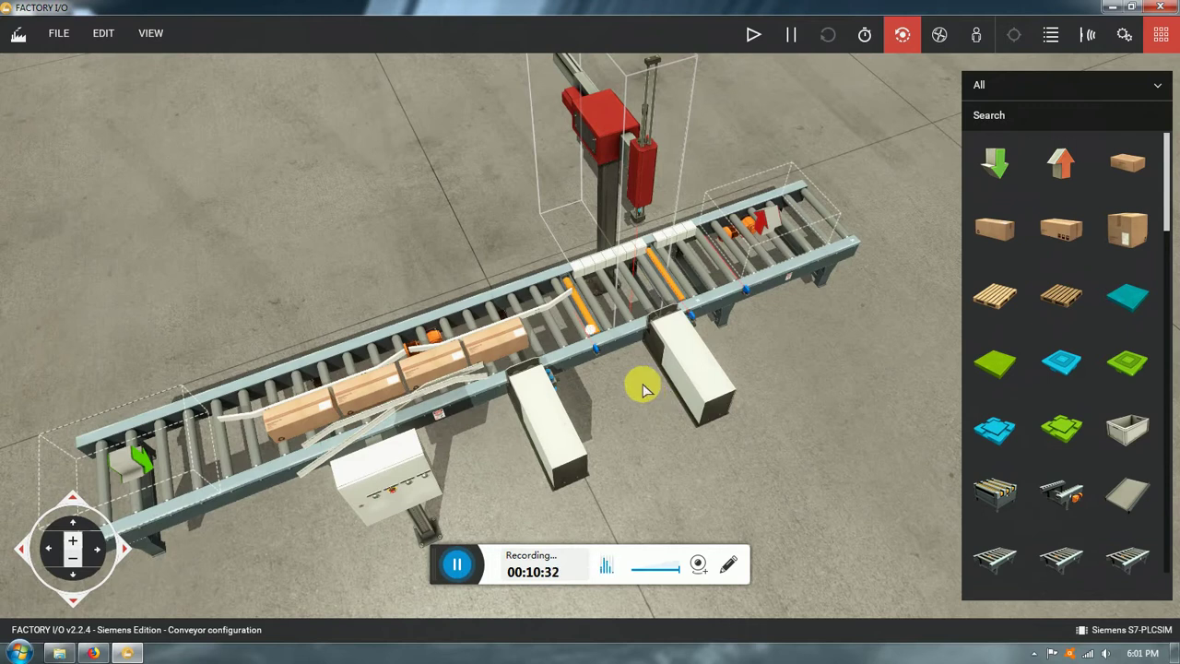
right_drag(639, 387, 668, 351)
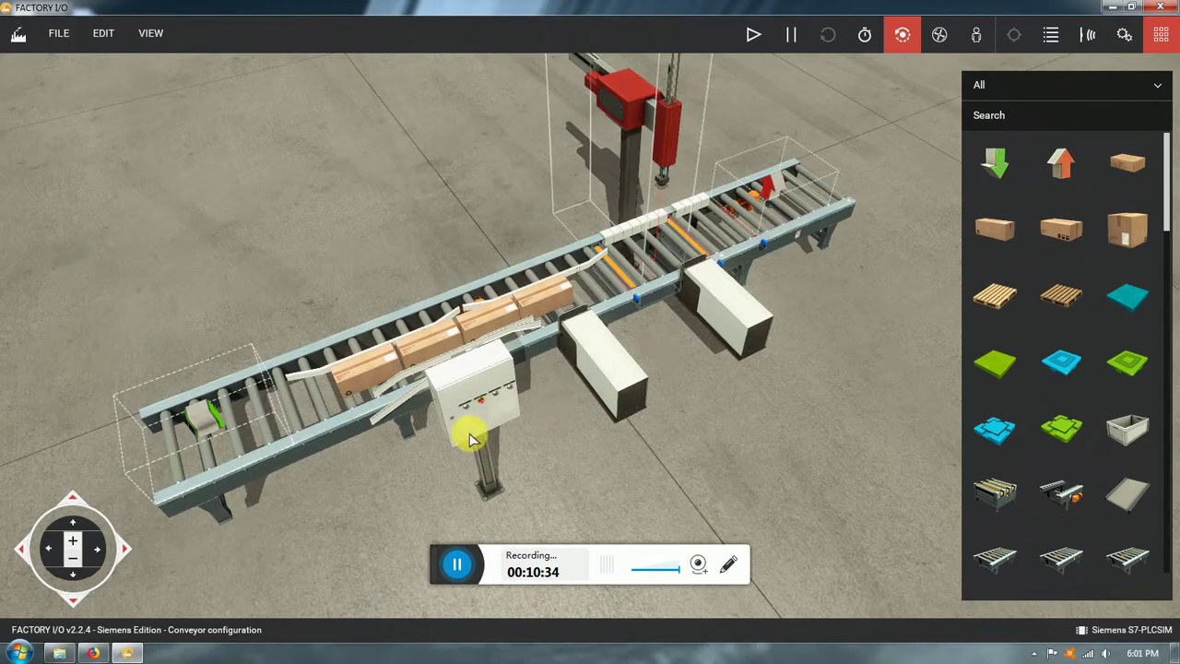
- Examine the control panel beside the box row and its push buttons and emergency stop up close
scroll(472, 435, up, 5)
right_drag(561, 410, 533, 386)
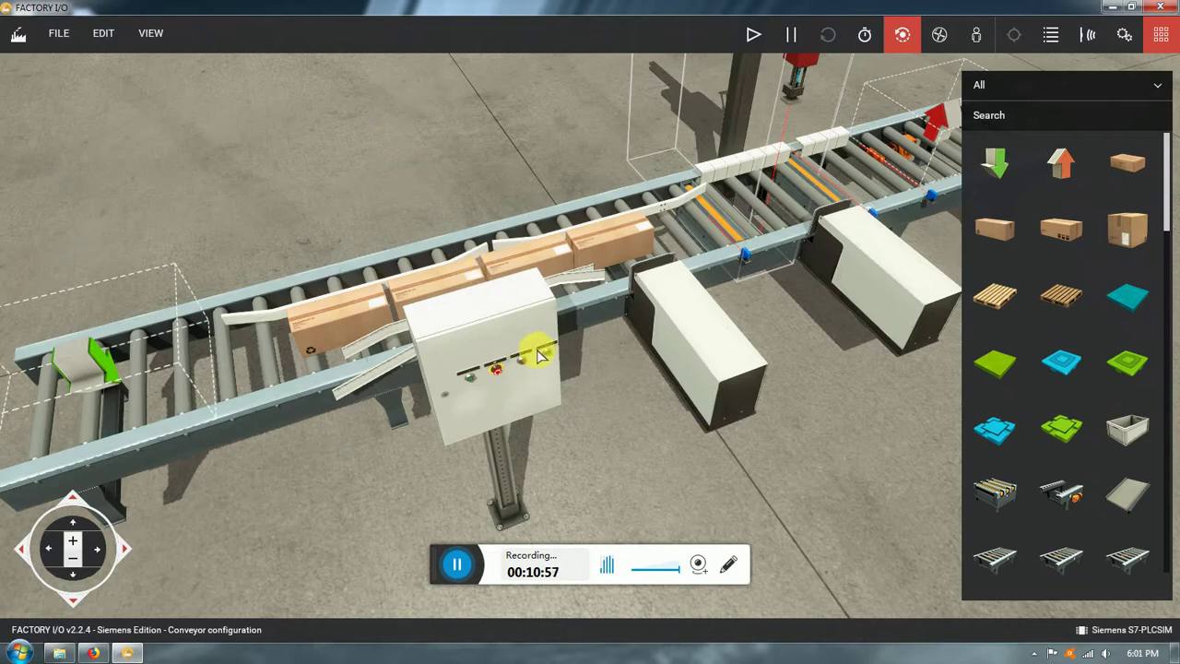
right_drag(537, 348, 615, 323)
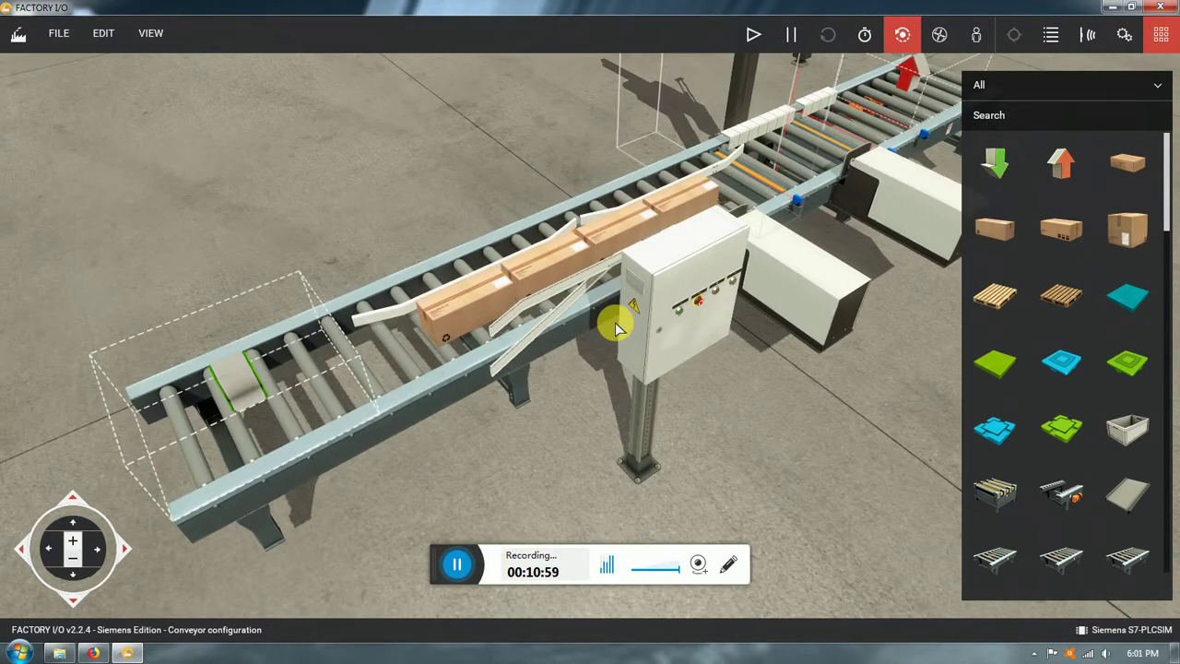
right_drag(826, 291, 654, 336)
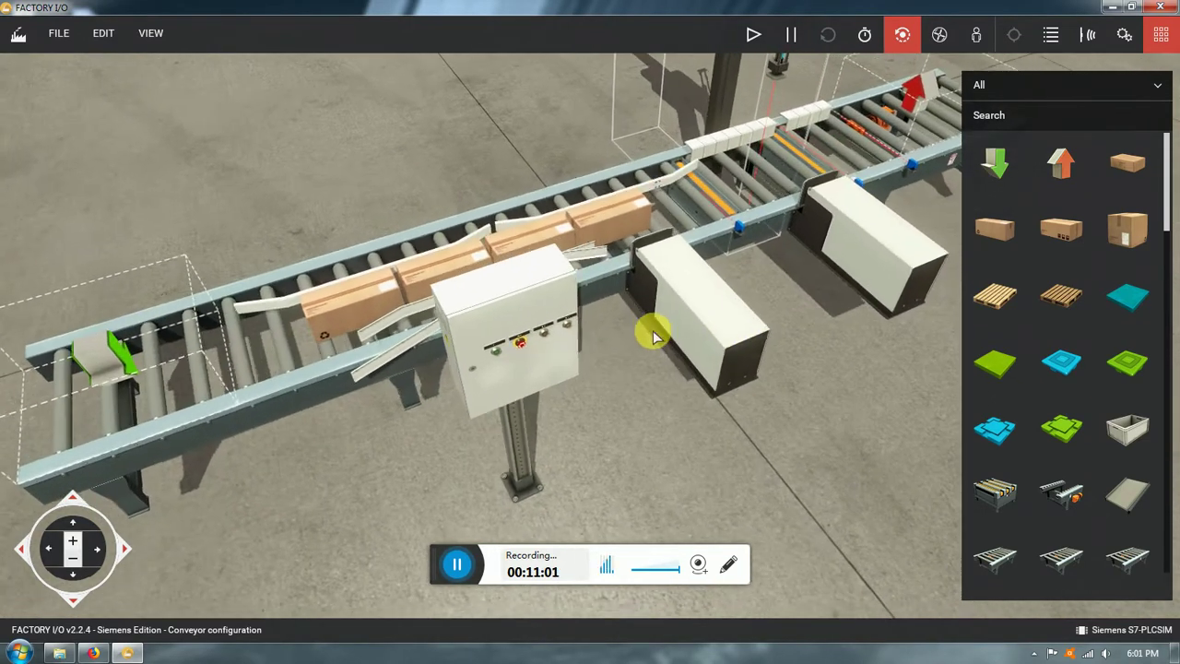
scroll(477, 332, up, 4)
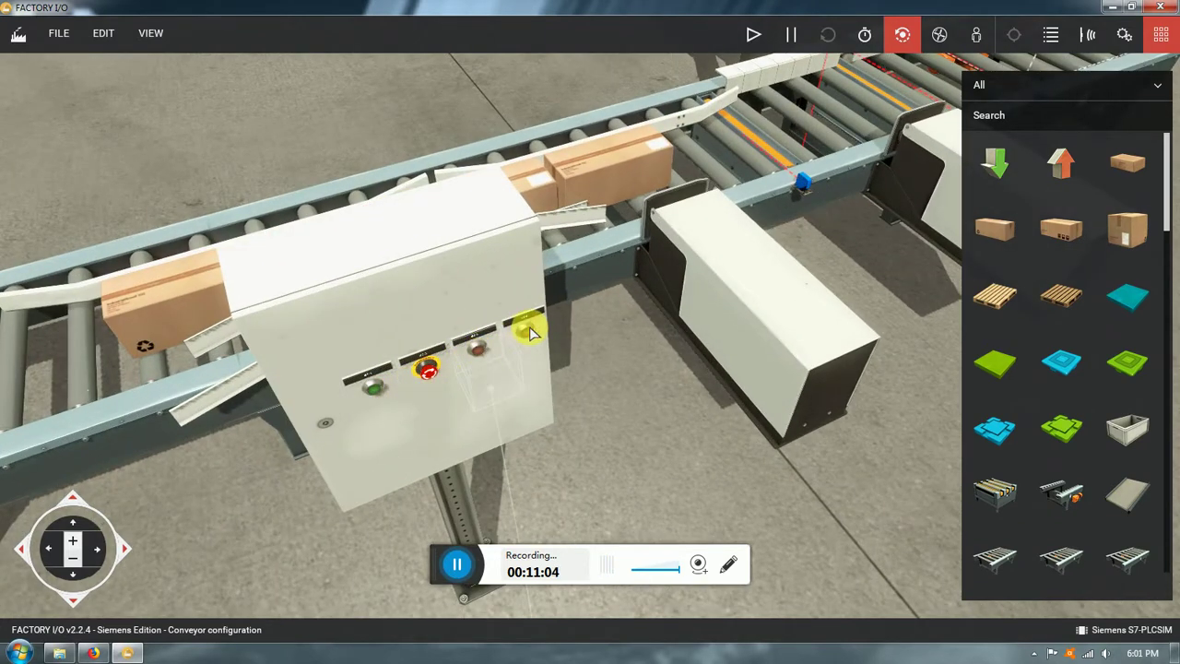
scroll(449, 363, down, 1)
scroll(449, 366, down, 4)
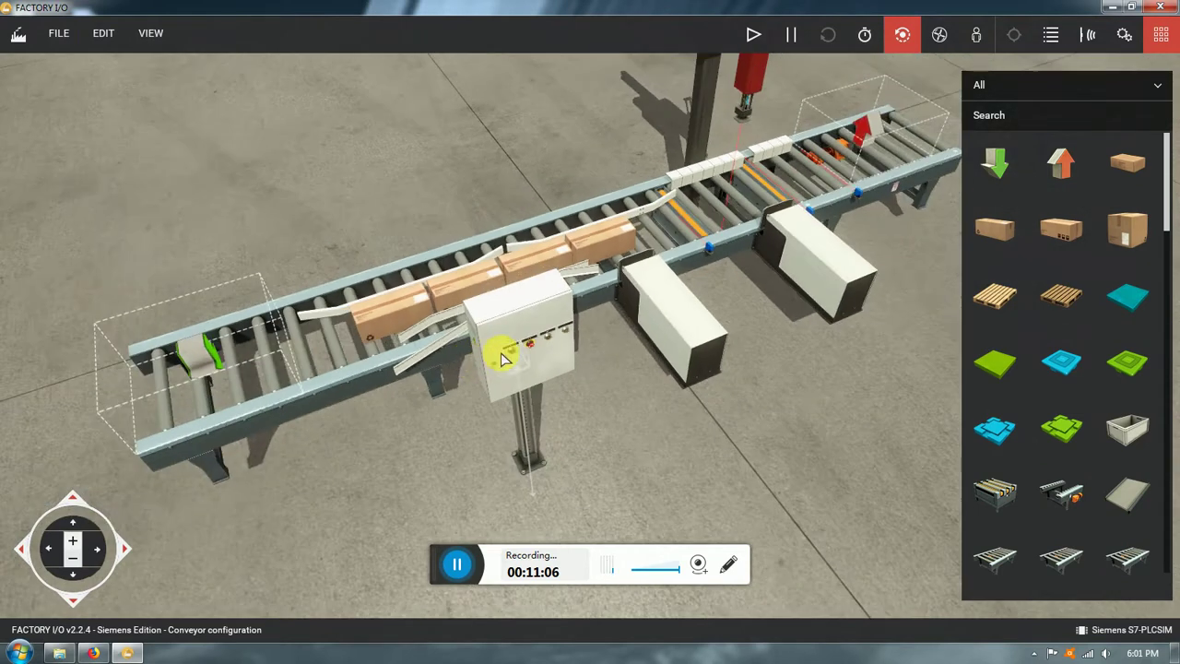
- Examine the conveyor line from above and from an angle, from the box row to the exit
right_drag(691, 297, 829, 256)
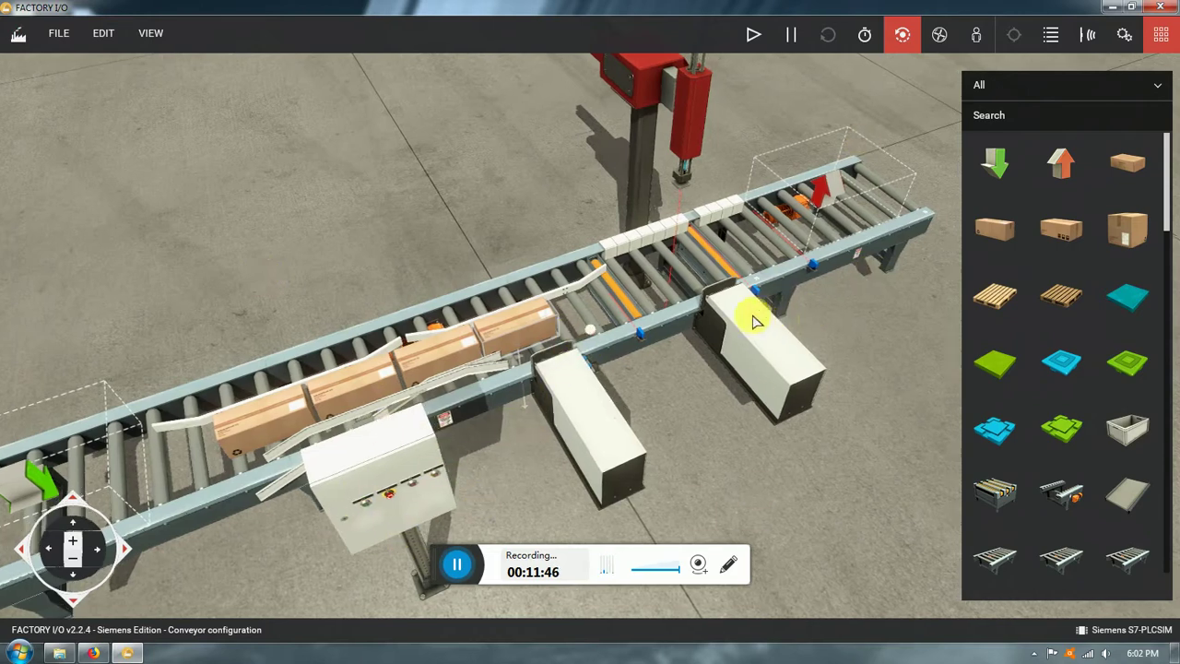
right_drag(756, 316, 808, 292)
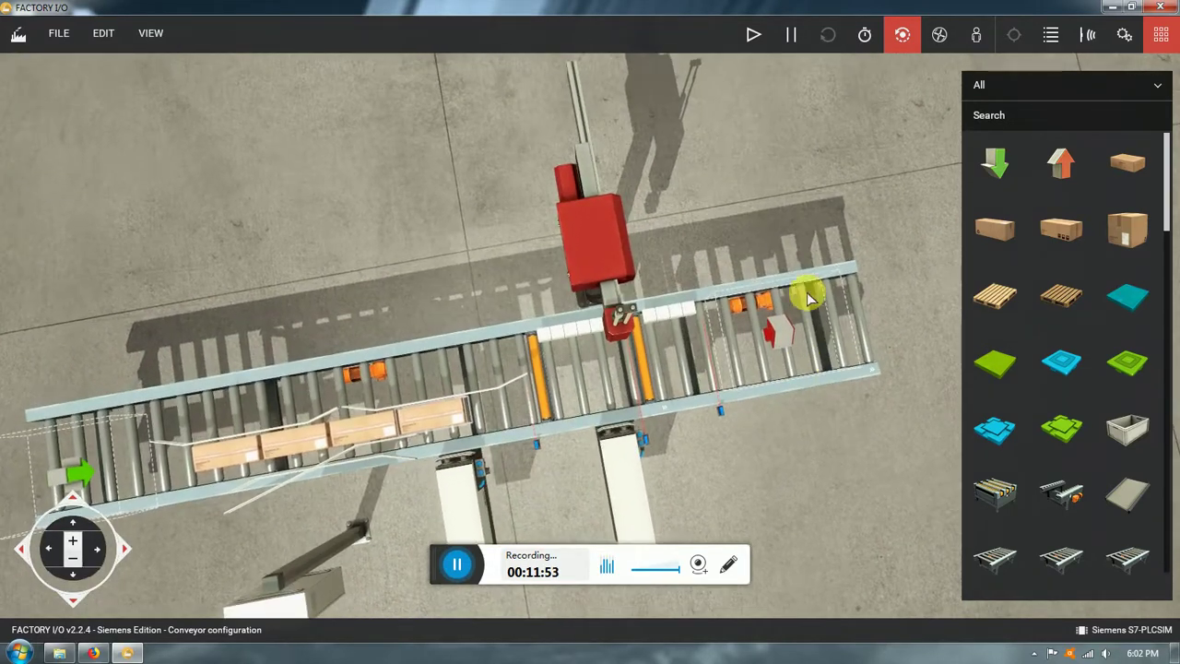
right_drag(633, 448, 706, 453)
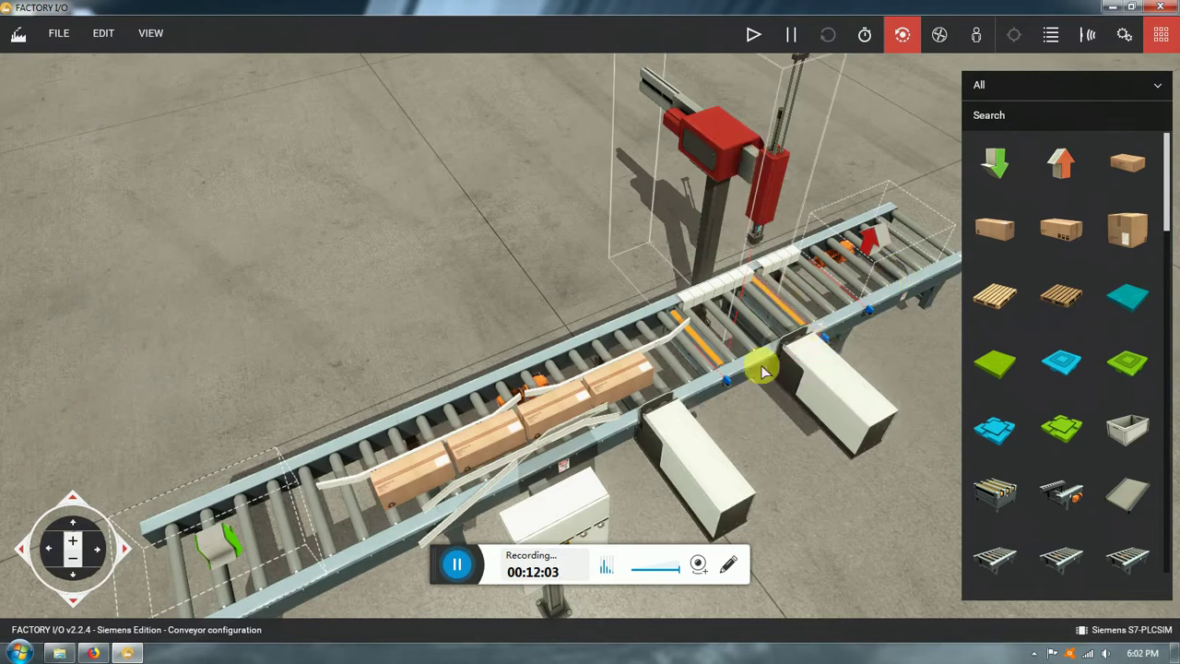
right_drag(769, 426, 719, 427)
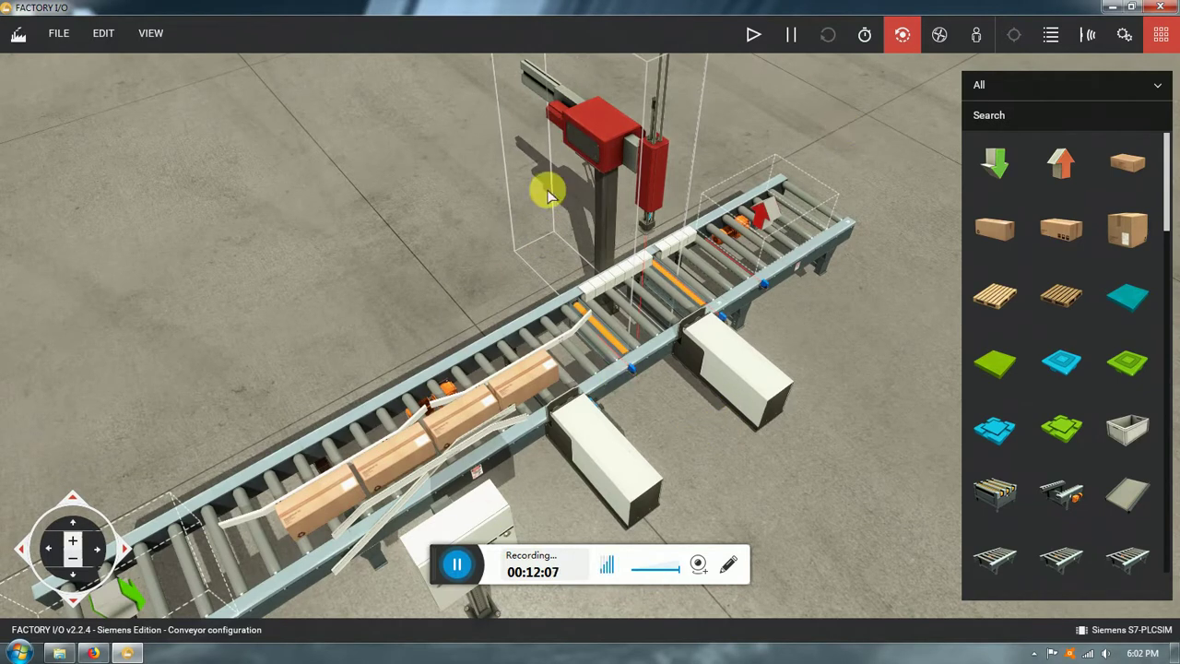
- Browse the parts library for the conveyors, pusher, sensors, push buttons and pick-and-place unit used in the scene
scroll(1055, 221, down, 5)
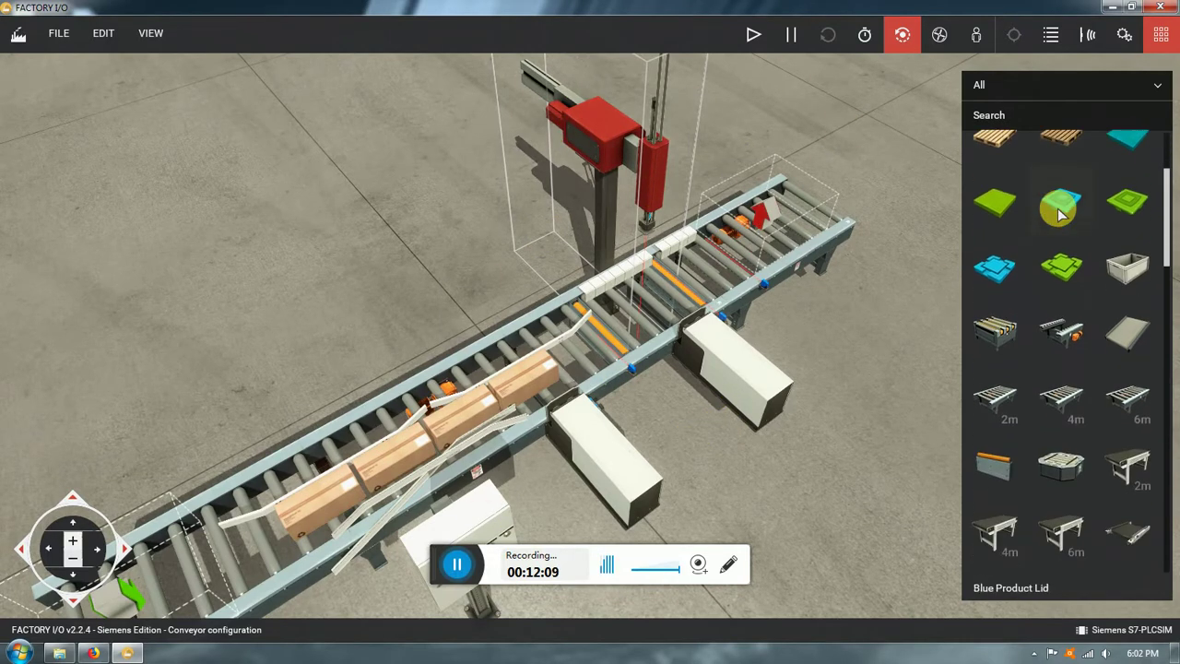
scroll(1058, 212, down, 4)
scroll(1054, 237, up, 8)
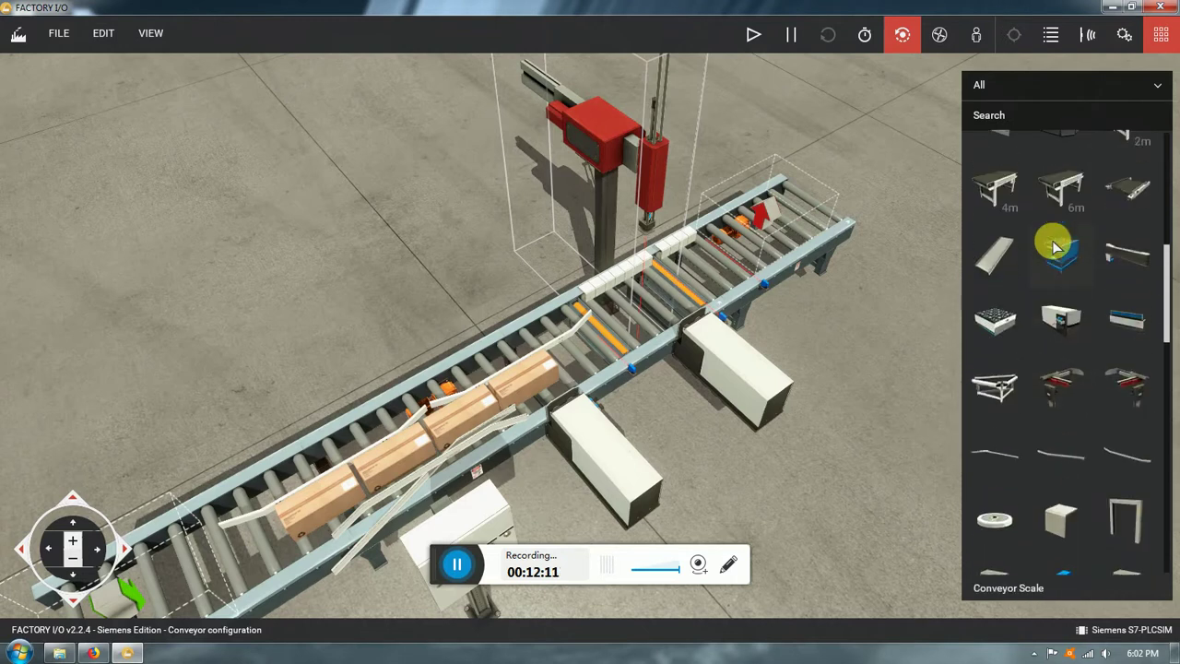
scroll(1055, 240, up, 3)
scroll(1051, 239, down, 9)
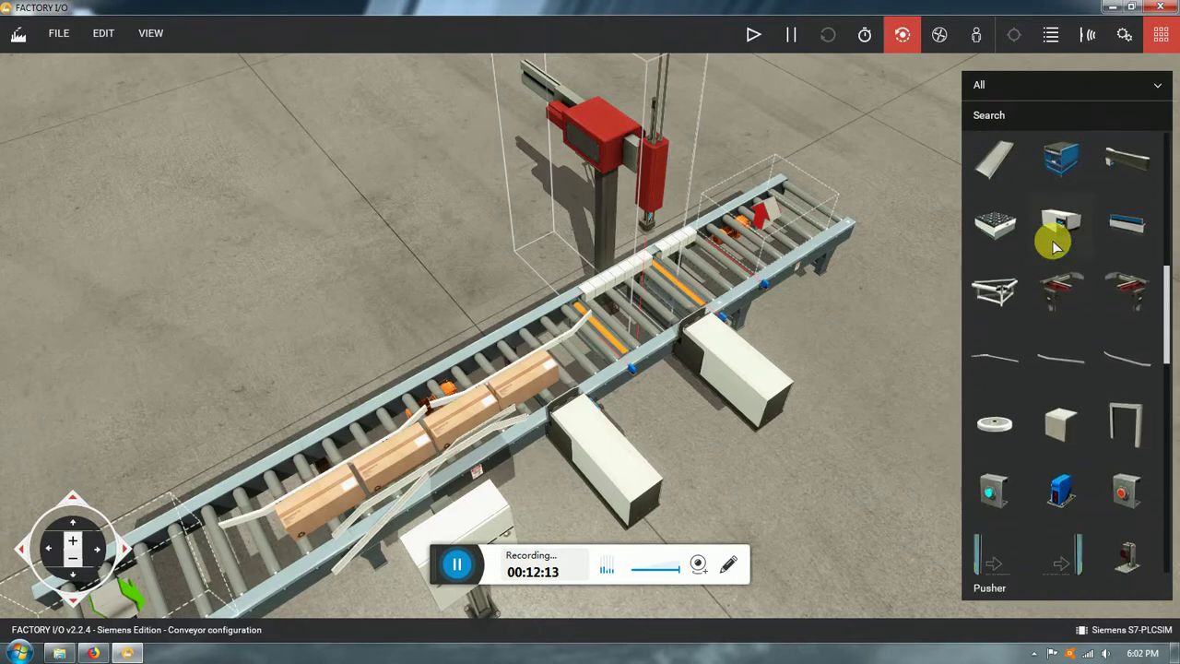
scroll(1040, 246, down, 10)
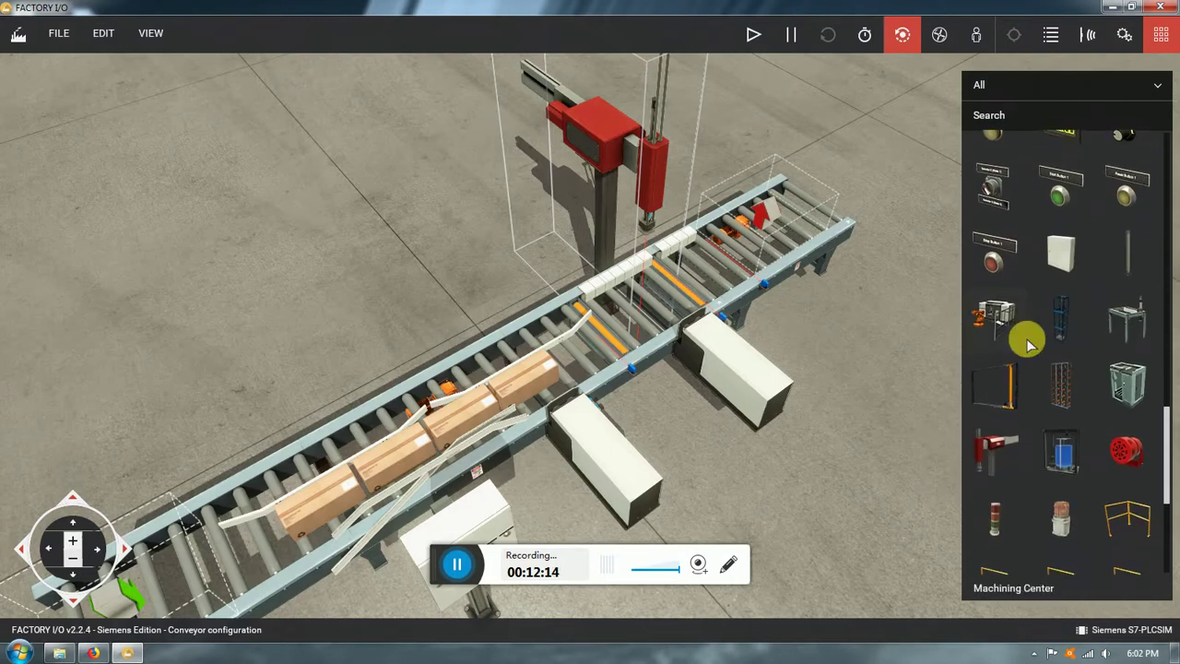
scroll(1030, 343, up, 15)
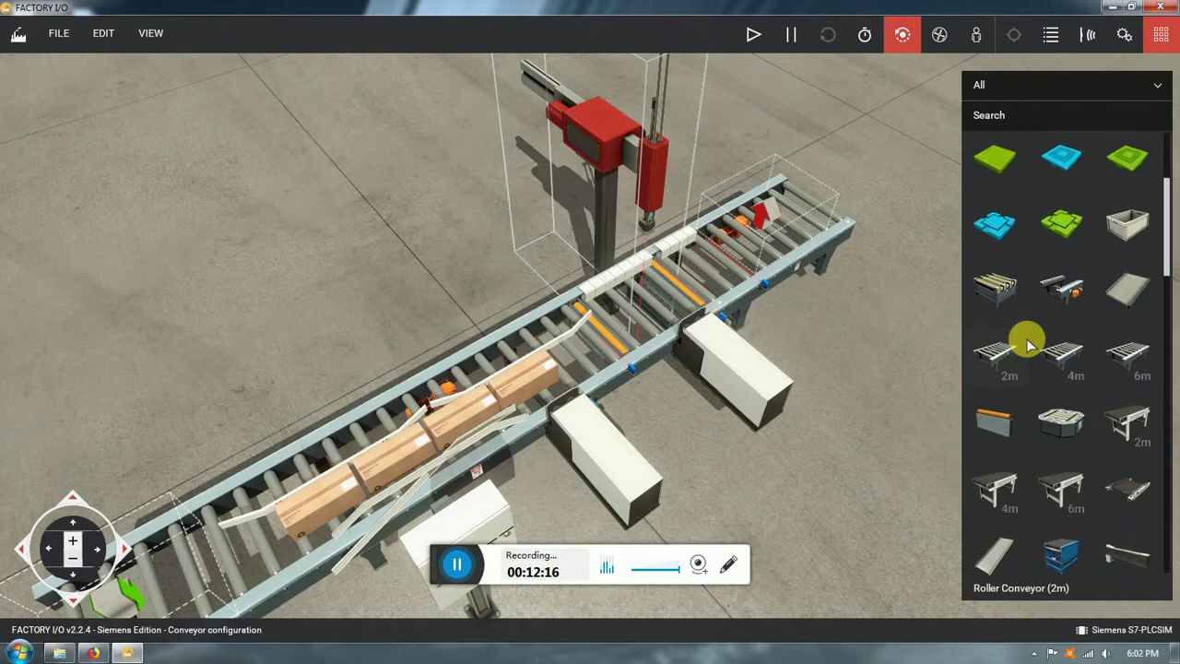
- Review the full conveyor scene from the side and from above, selecting the exit conveyor section
right_drag(587, 356, 607, 309)
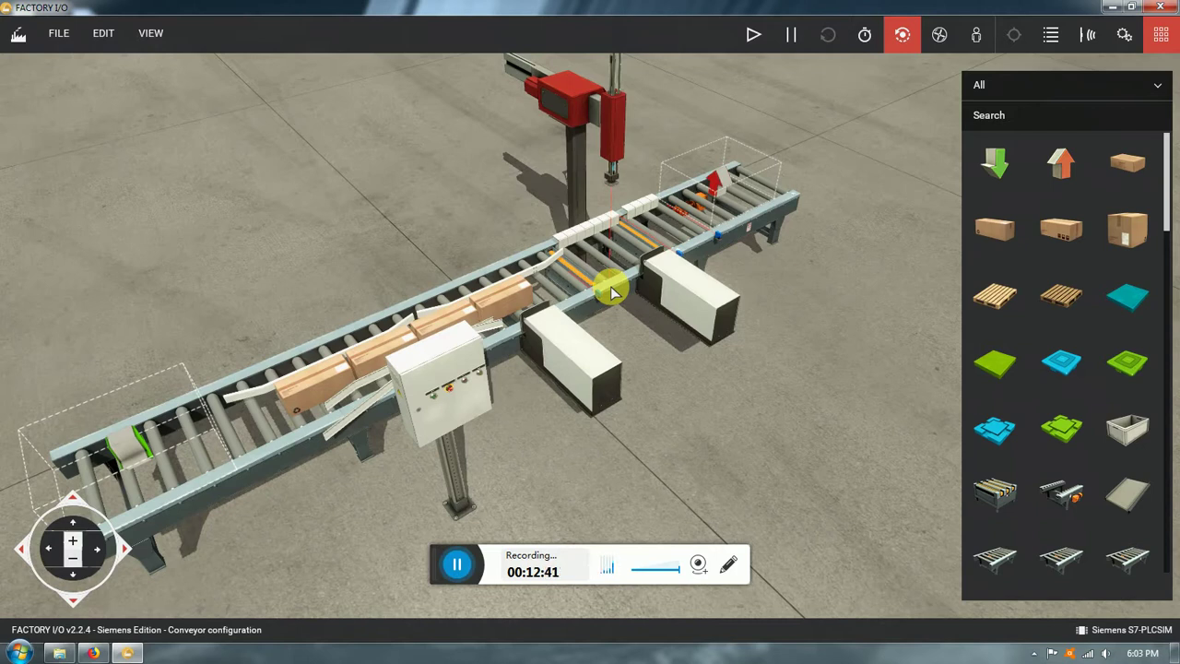
click(61, 35)
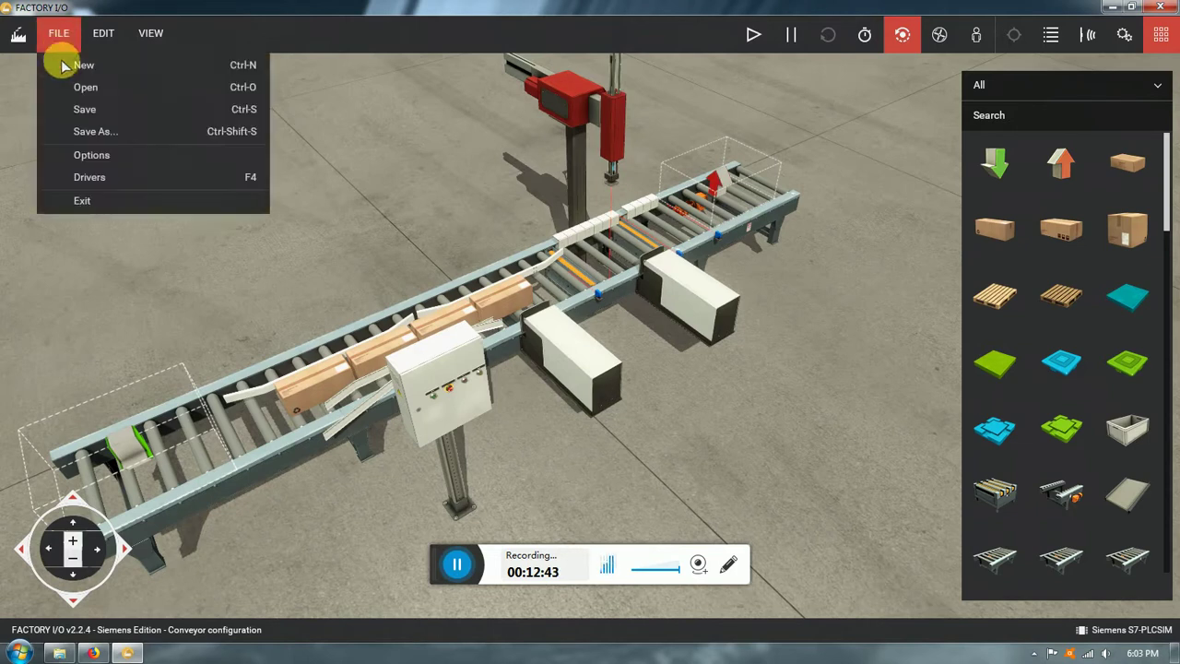
click(501, 212)
right_drag(708, 224, 632, 384)
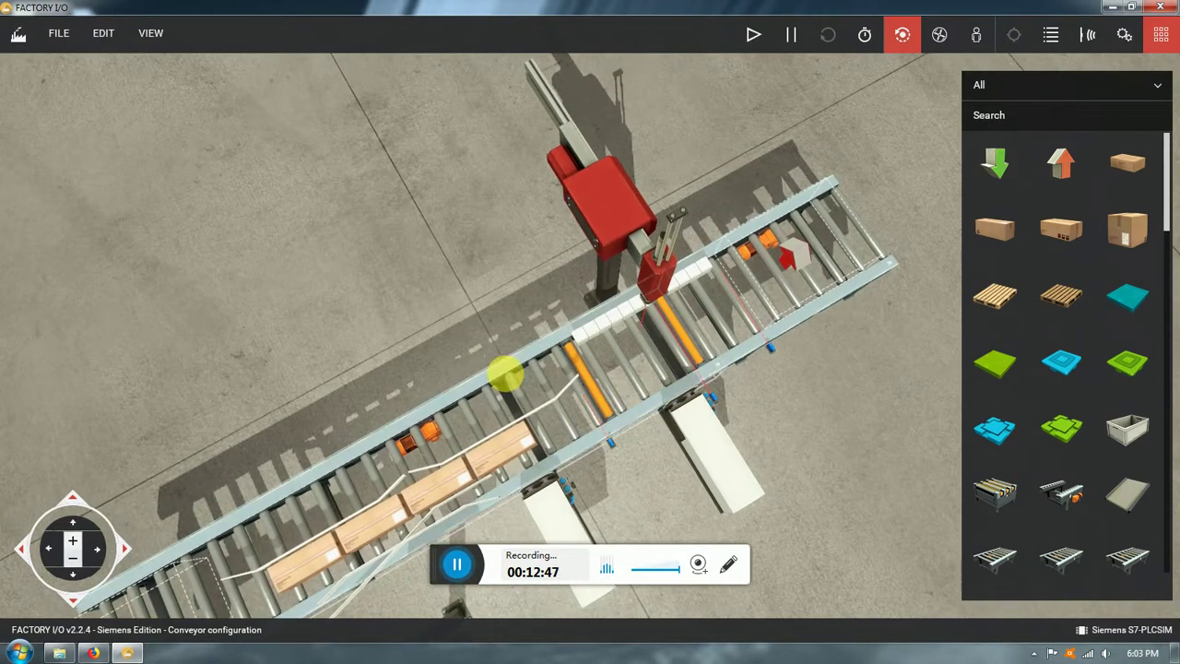
click(755, 231)
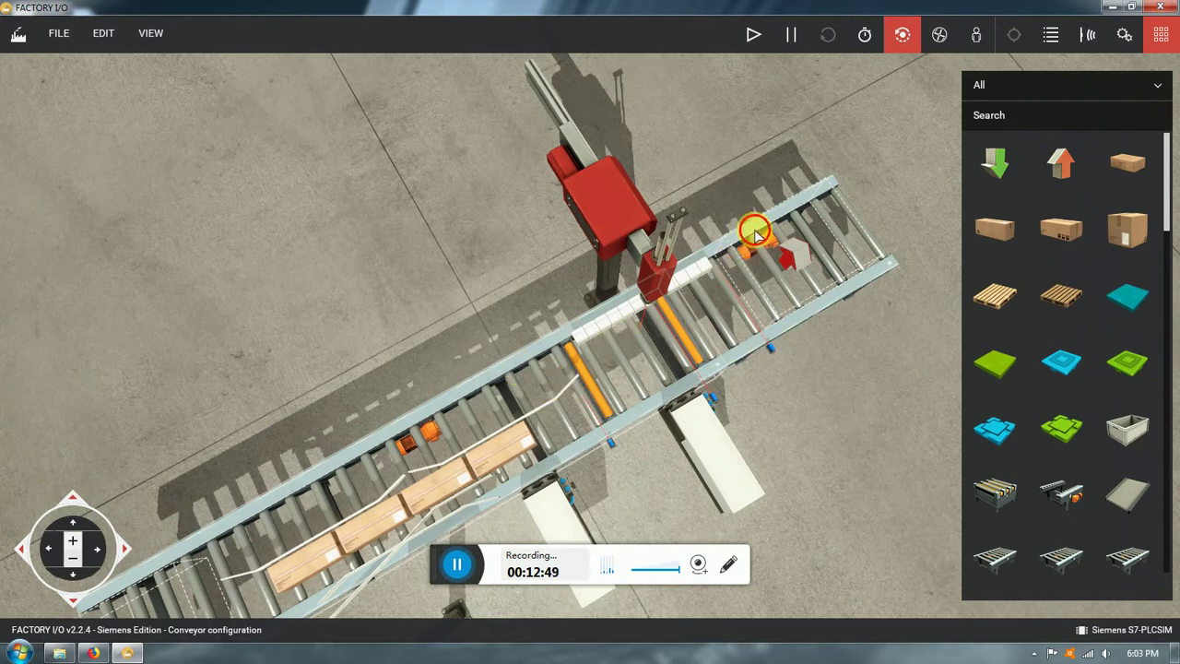
right_drag(639, 395, 630, 307)
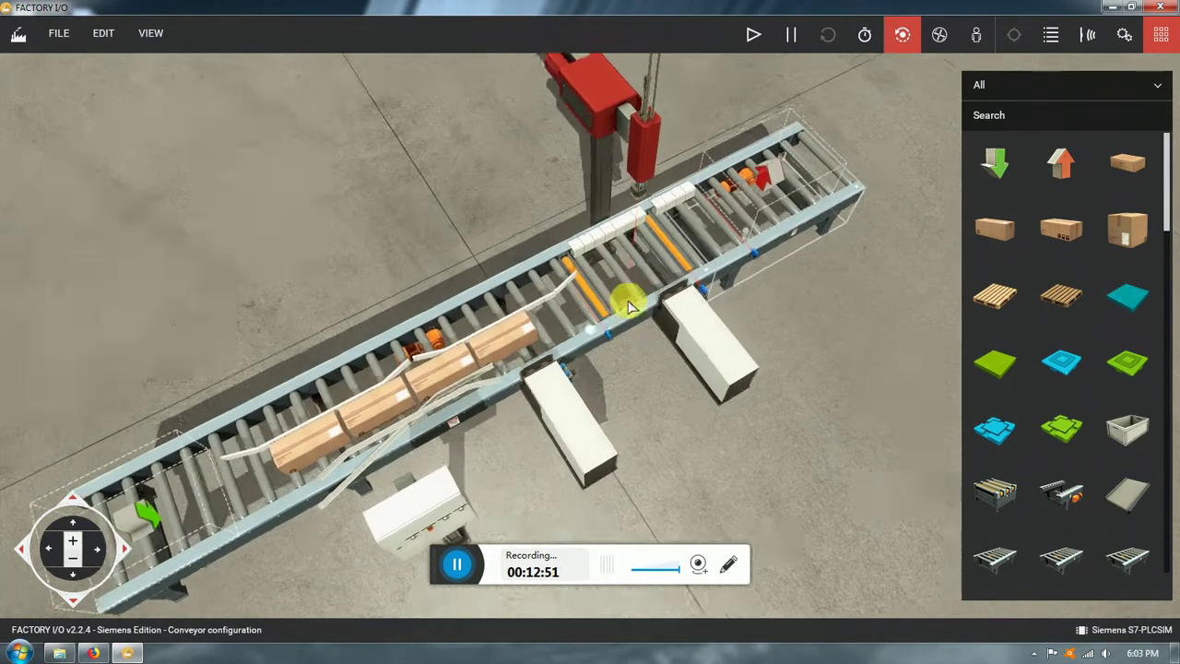
- Examine the pushers, stop blades and pick-and-place unit more closely, and view the whole conveyor line from several angles
scroll(629, 307, up, 3)
middle_drag(630, 355, 582, 280)
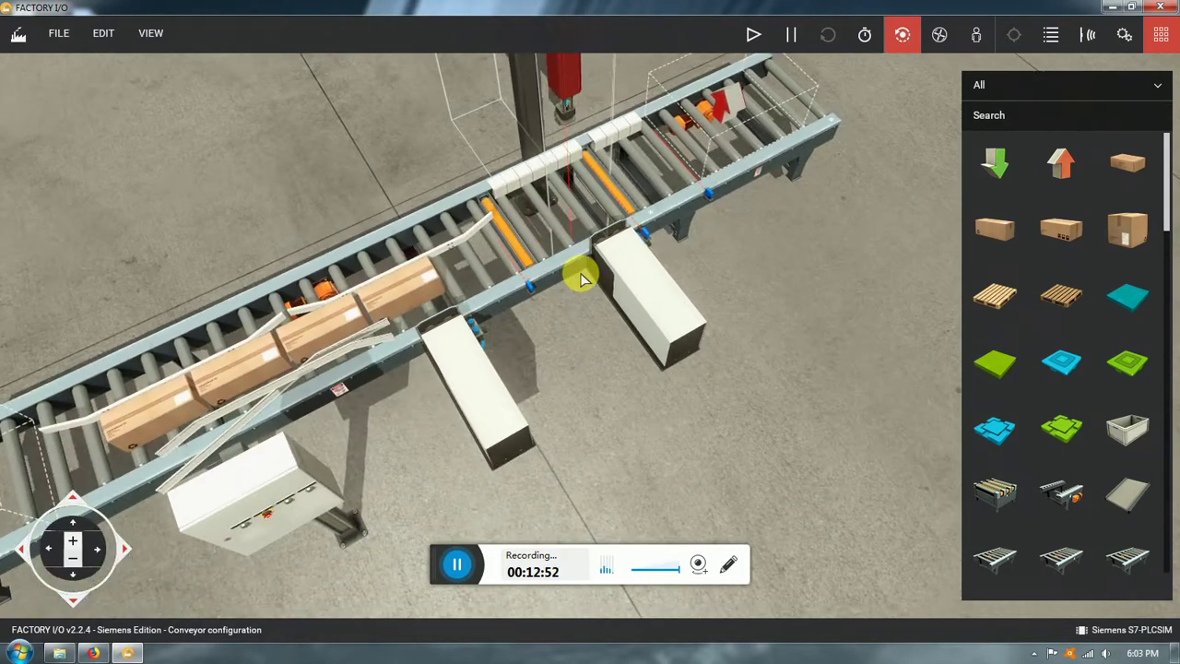
middle_drag(572, 111, 526, 214)
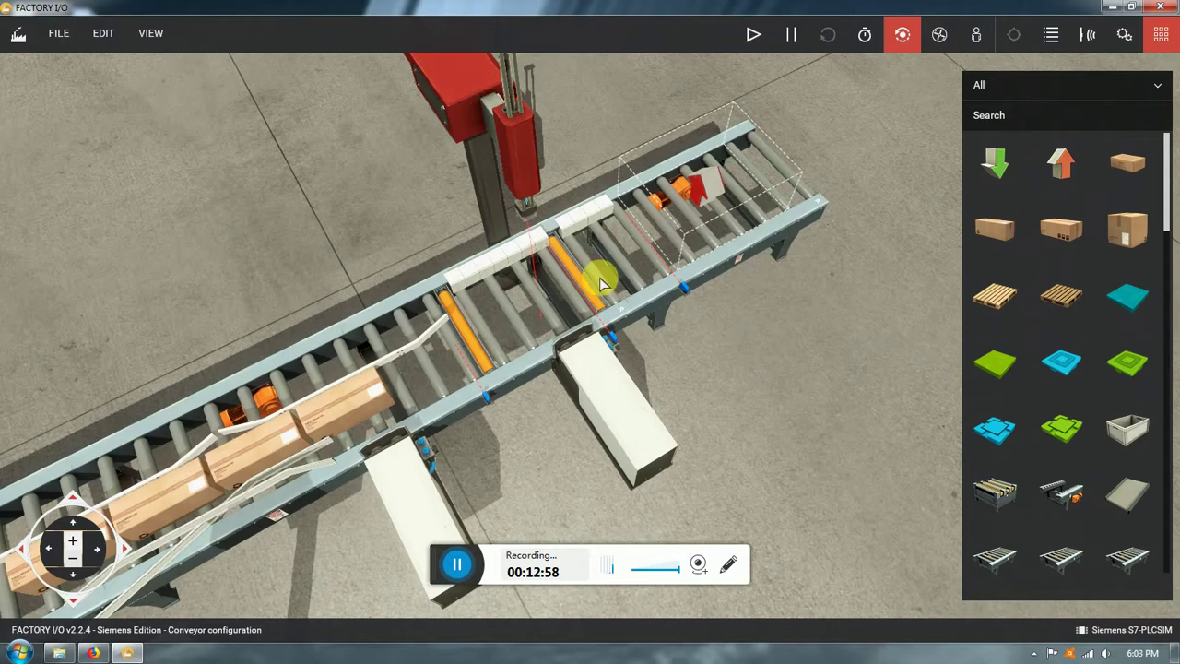
middle_drag(544, 277, 553, 366)
right_drag(553, 366, 630, 184)
middle_drag(629, 184, 596, 263)
scroll(557, 278, down, 2)
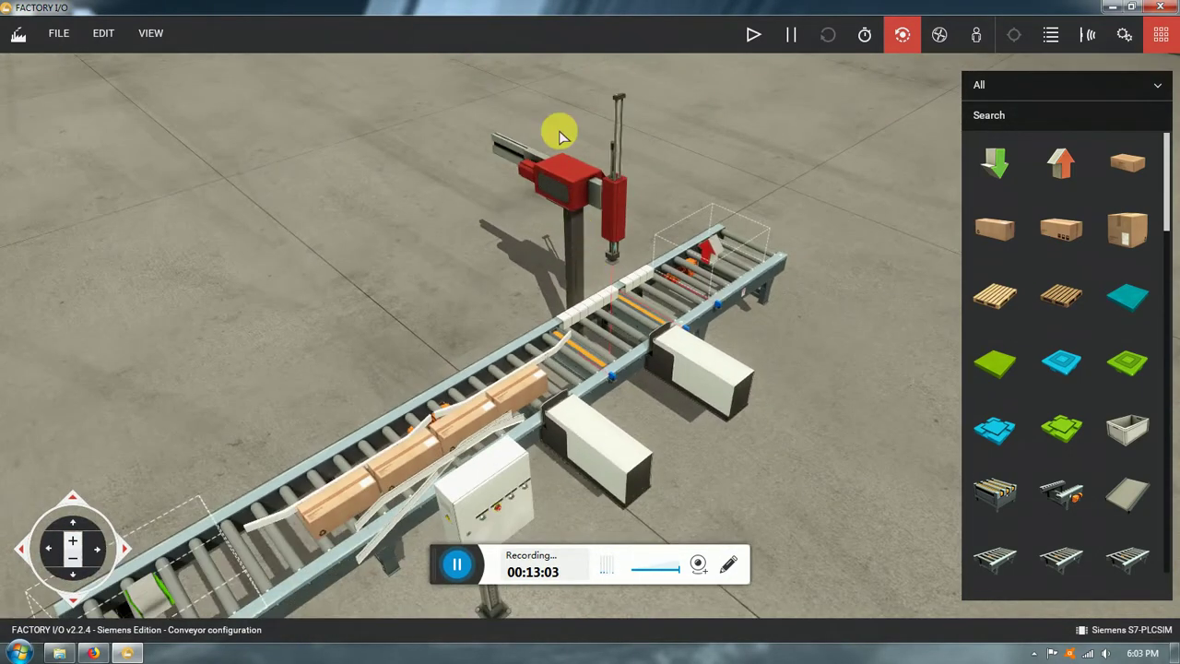
right_drag(555, 214, 696, 191)
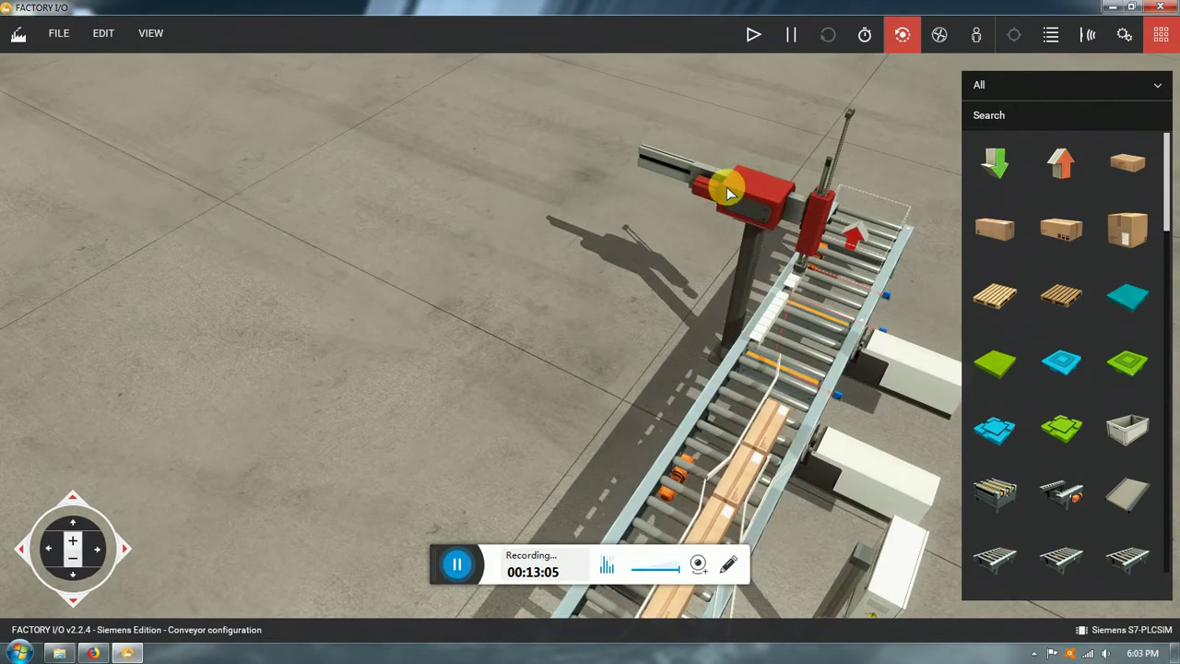
right_drag(917, 290, 561, 144)
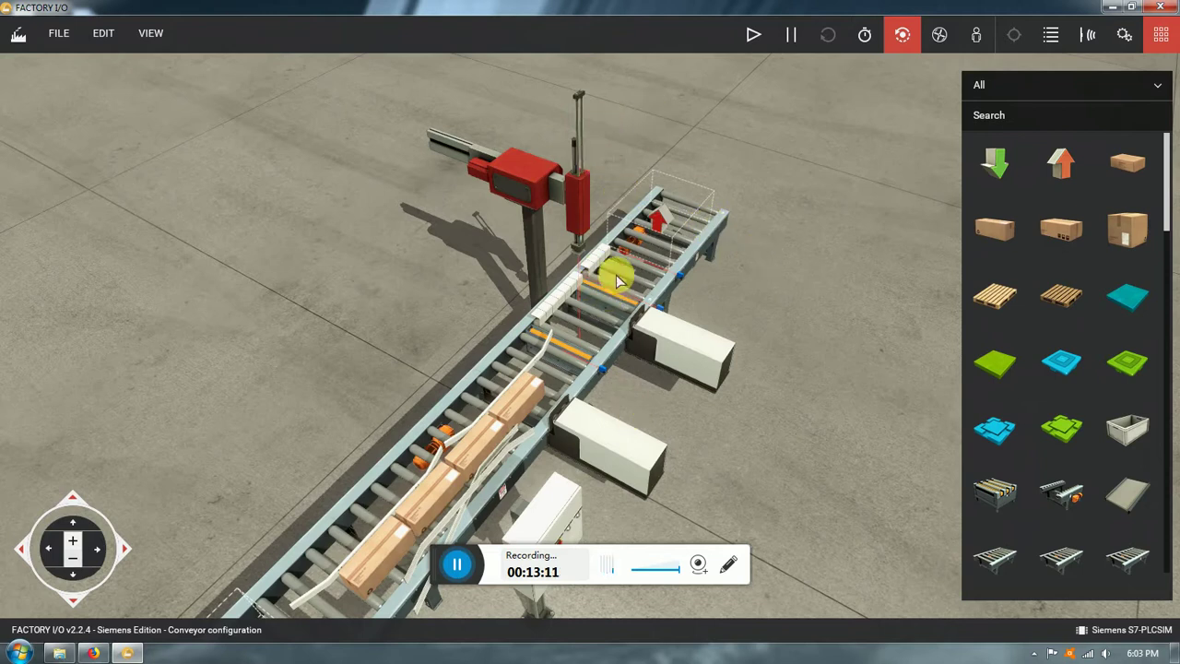
right_drag(645, 356, 627, 374)
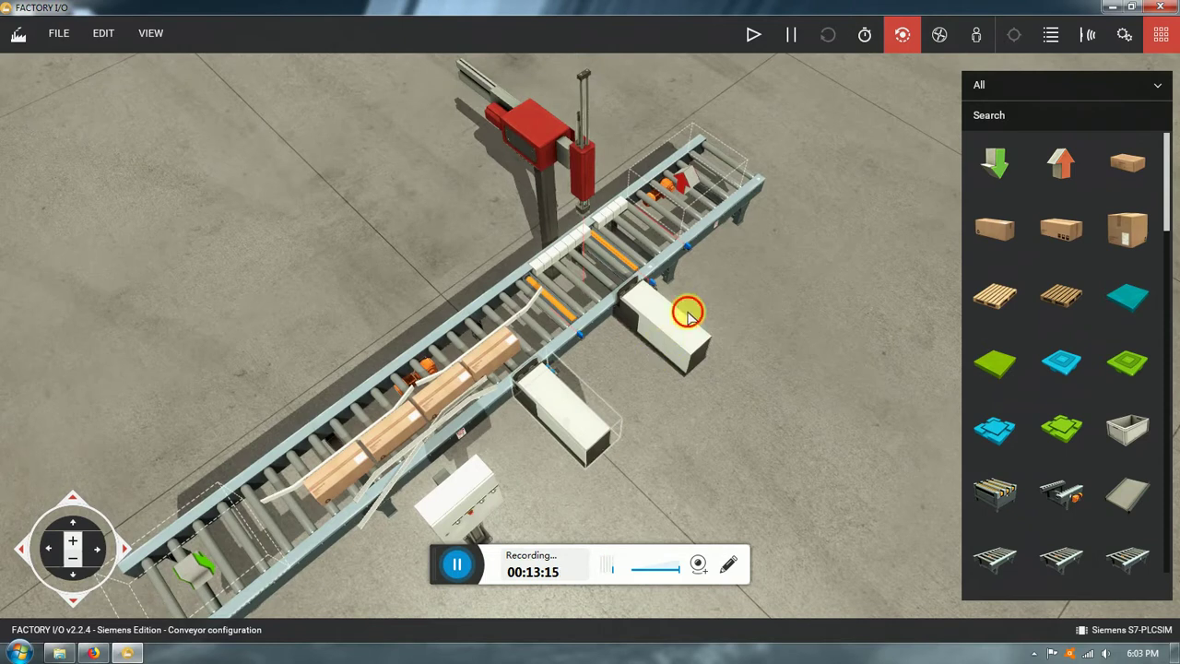
right_drag(724, 332, 656, 242)
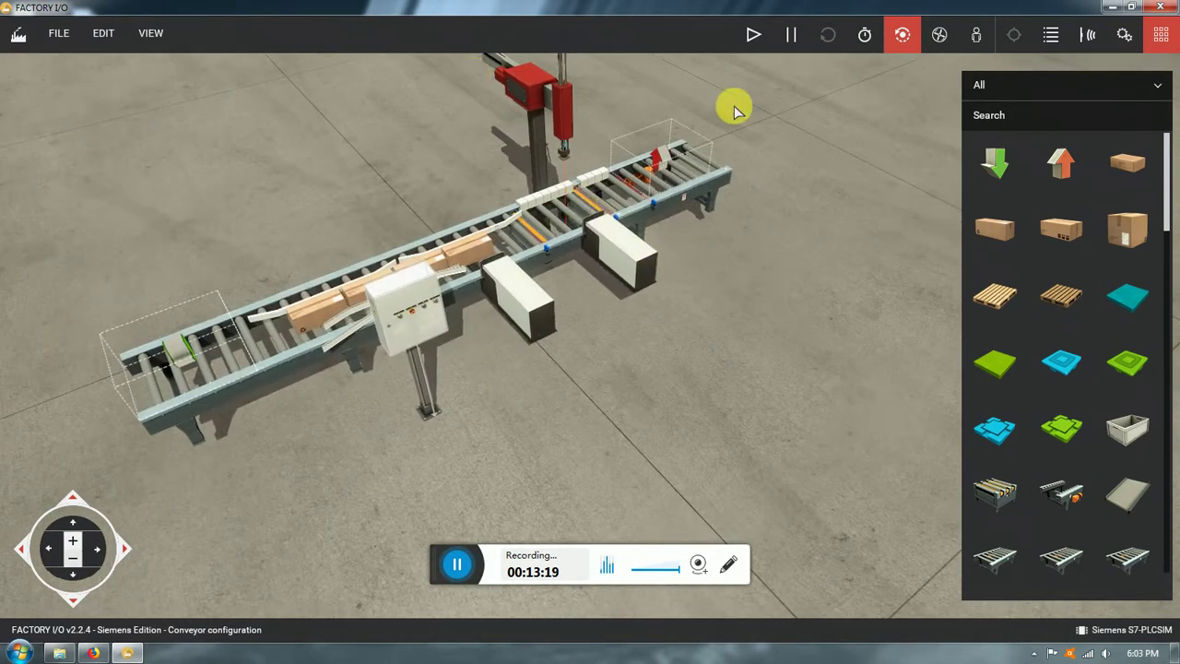
right_drag(423, 392, 236, 392)
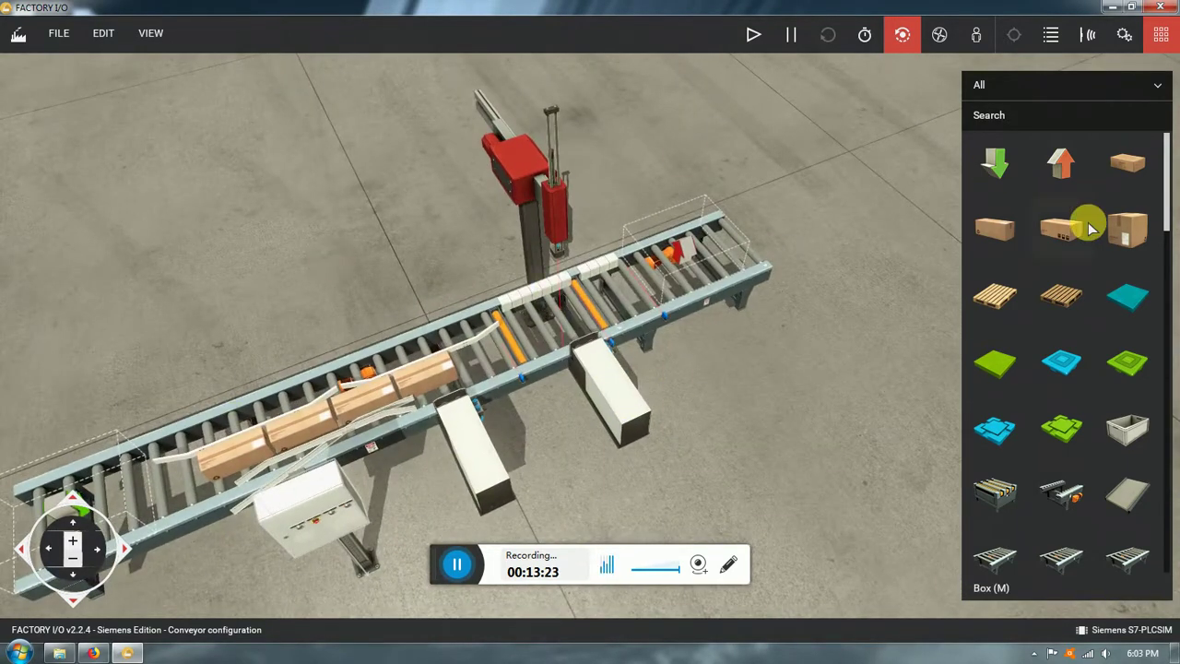